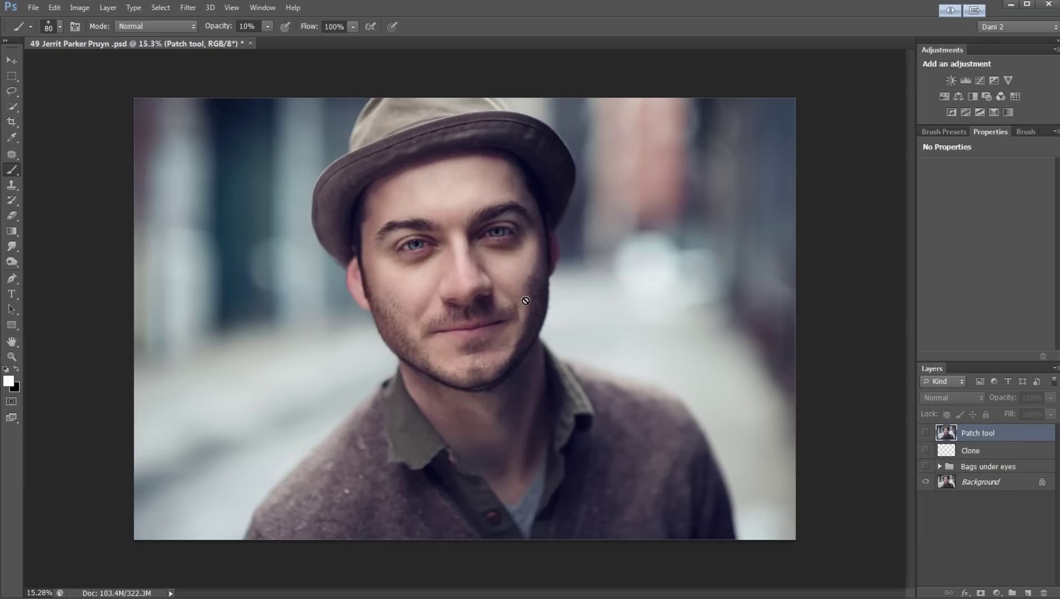
# Step: Examine the bags under the eyes up close, checking the face with the Bags under eyes group toggled
pyautogui.scroll(5, 437, 245)
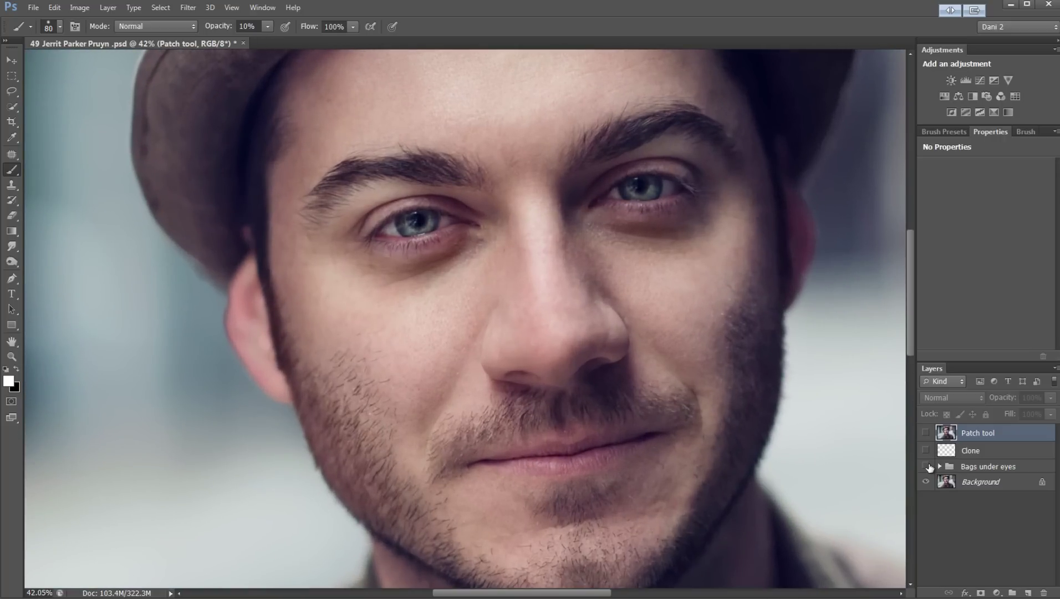
pyautogui.click(926, 467)
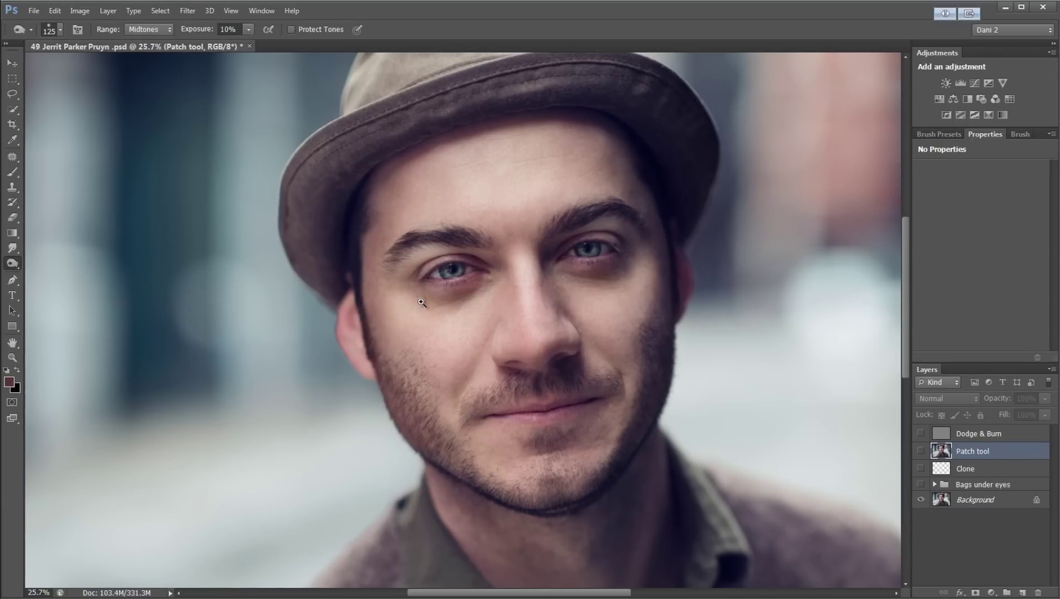
pyautogui.moveTo(430, 300); pyautogui.dragTo(469, 296)
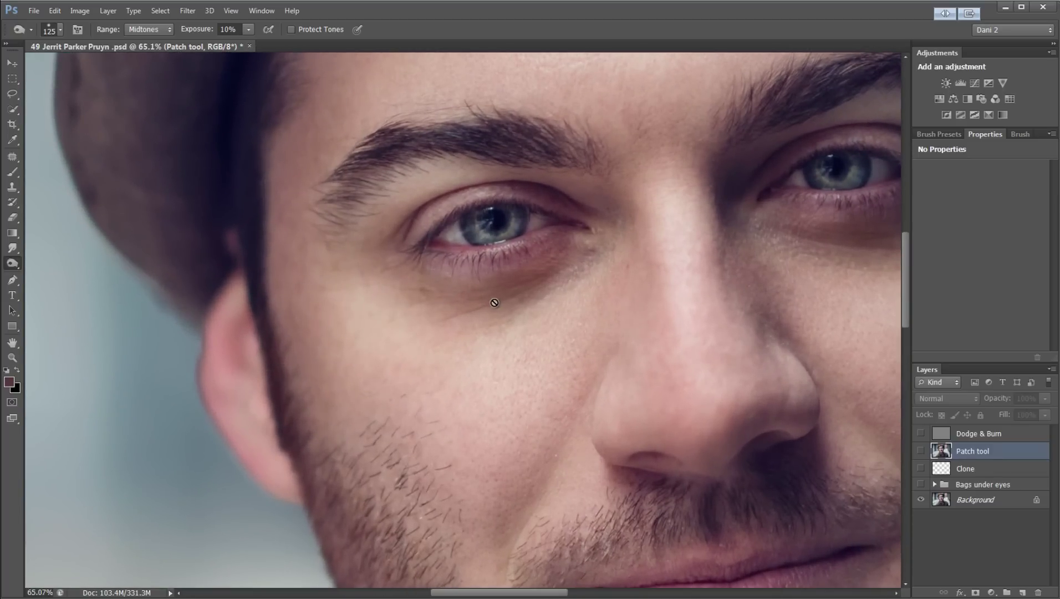
pyautogui.scroll(3, 478, 299)
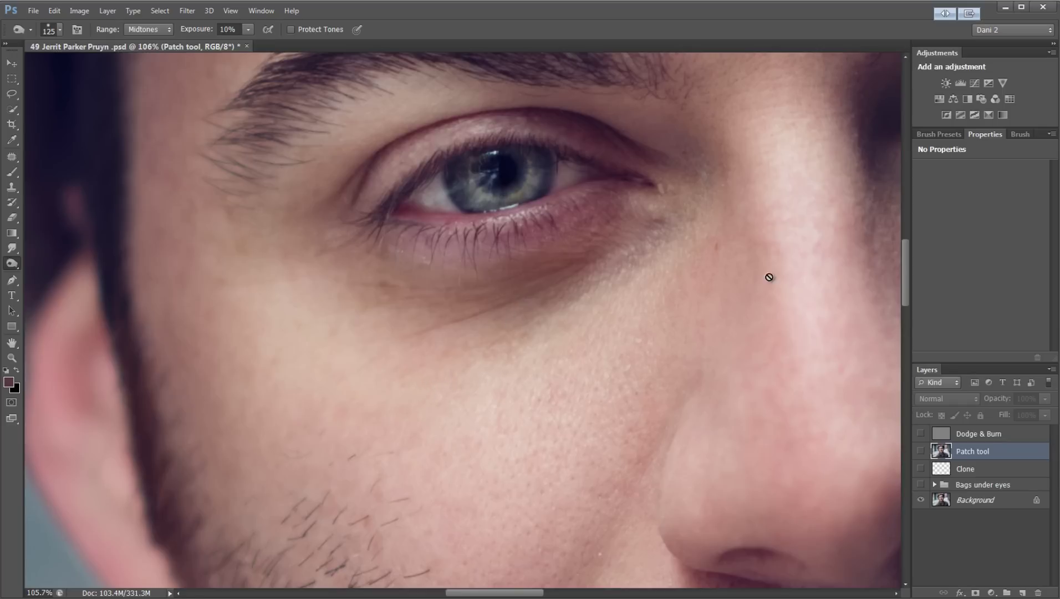
# Step: Compare the skin under the left eye with the Patch tool layer shown and hidden
pyautogui.click(920, 451)
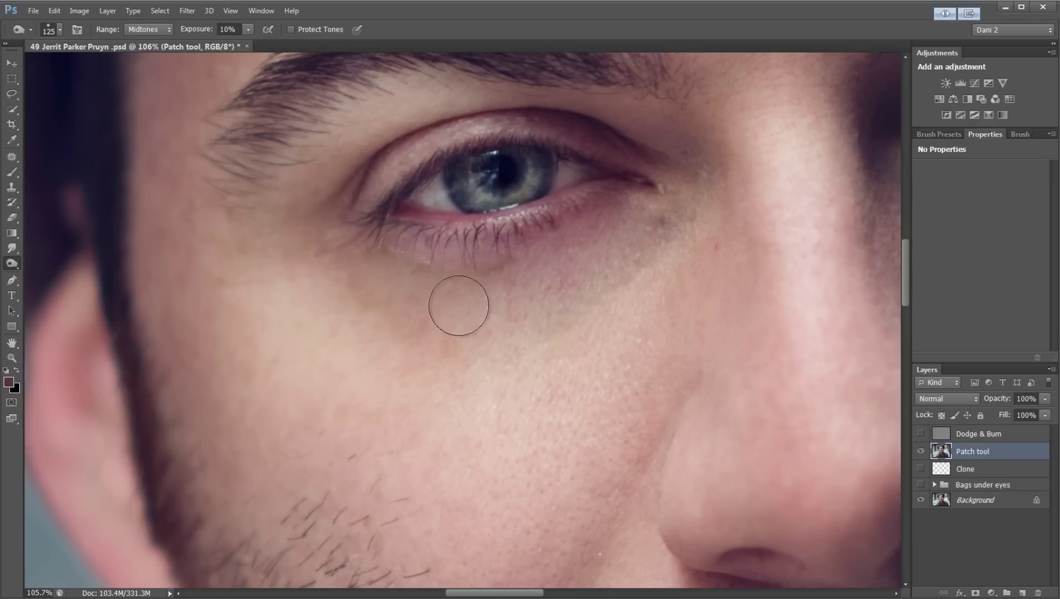
pyautogui.scroll(3, 461, 308)
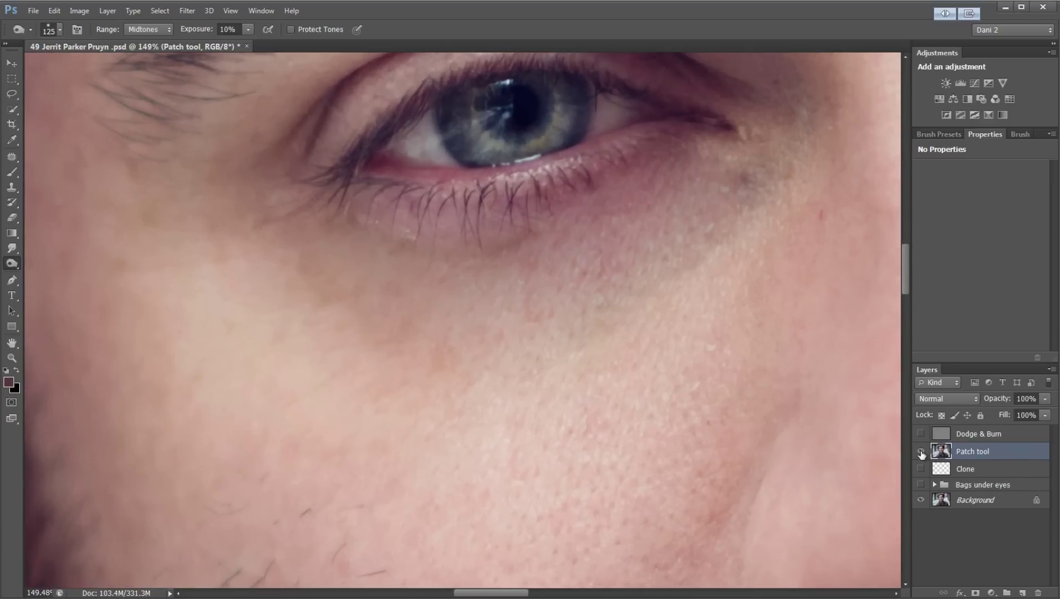
pyautogui.click(920, 452)
pyautogui.click(922, 453)
pyautogui.click(919, 454)
pyautogui.click(921, 451)
pyautogui.click(921, 451)
# Step: Inspect the under-eye skin with the Clone layer toggled, and compare it with the Dodge & Burn layer toggled
pyautogui.click(920, 469)
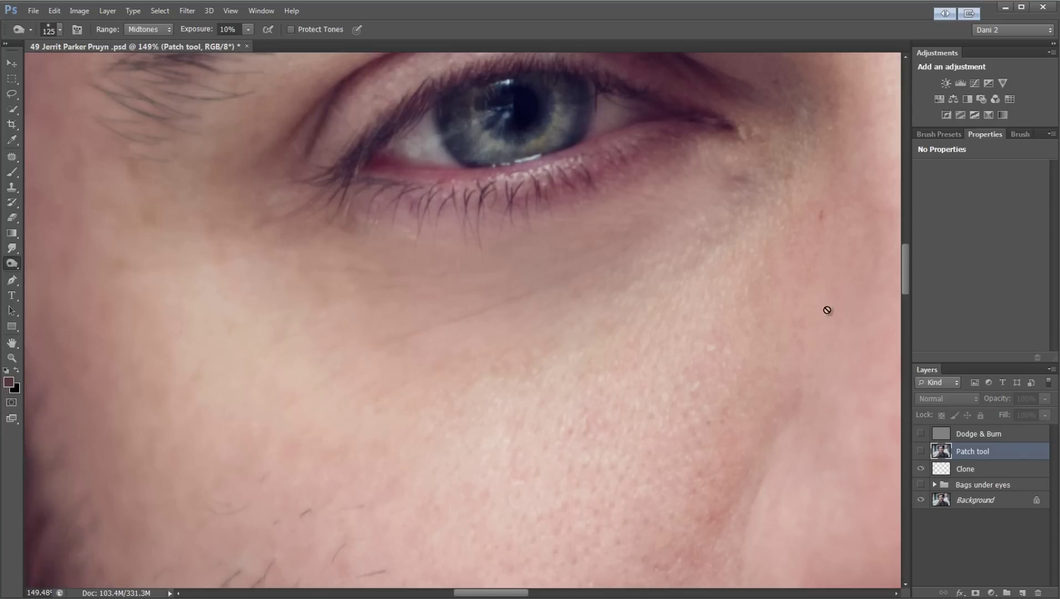
pyautogui.scroll(1, 463, 294)
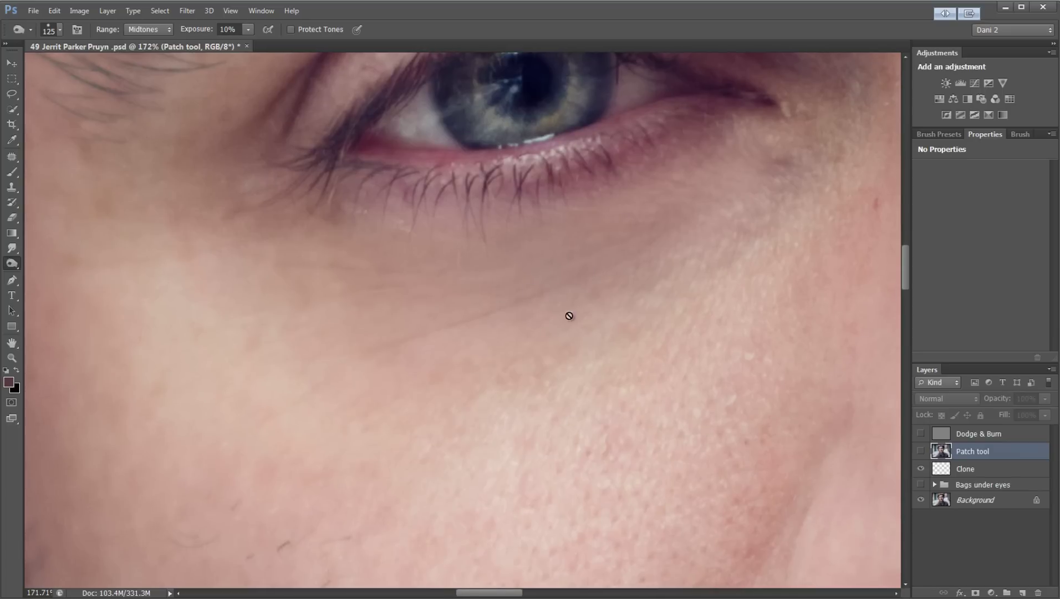
pyautogui.scroll(-1, 608, 447)
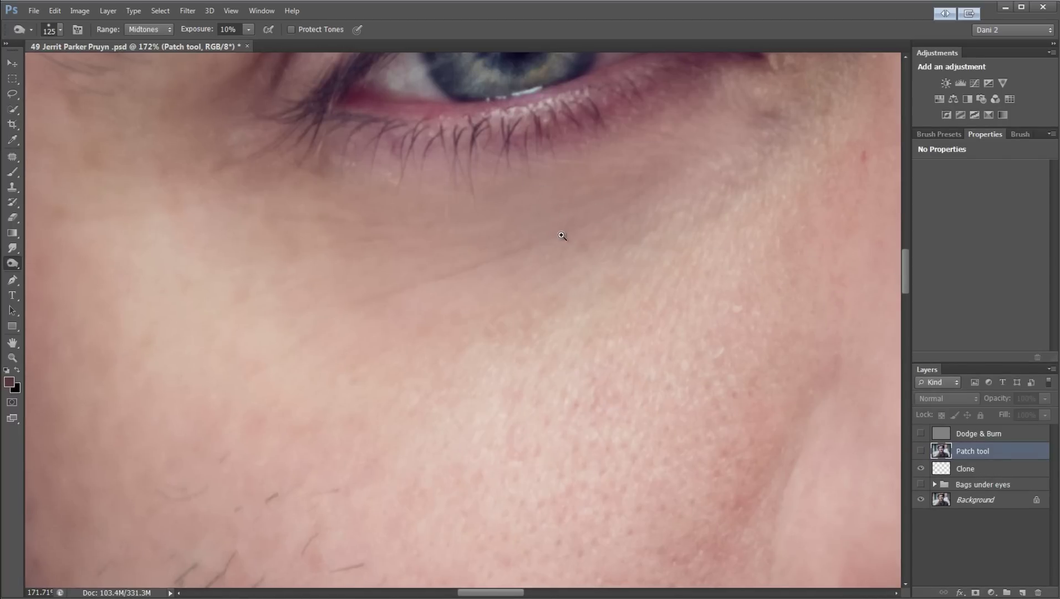
pyautogui.moveTo(562, 237); pyautogui.dragTo(511, 237)
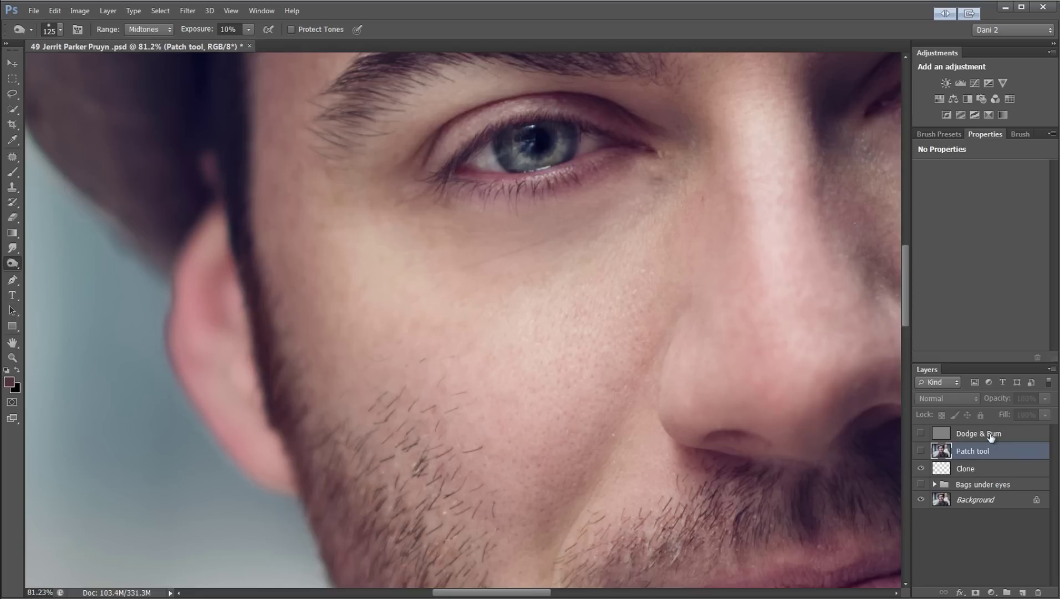
pyautogui.click(920, 467)
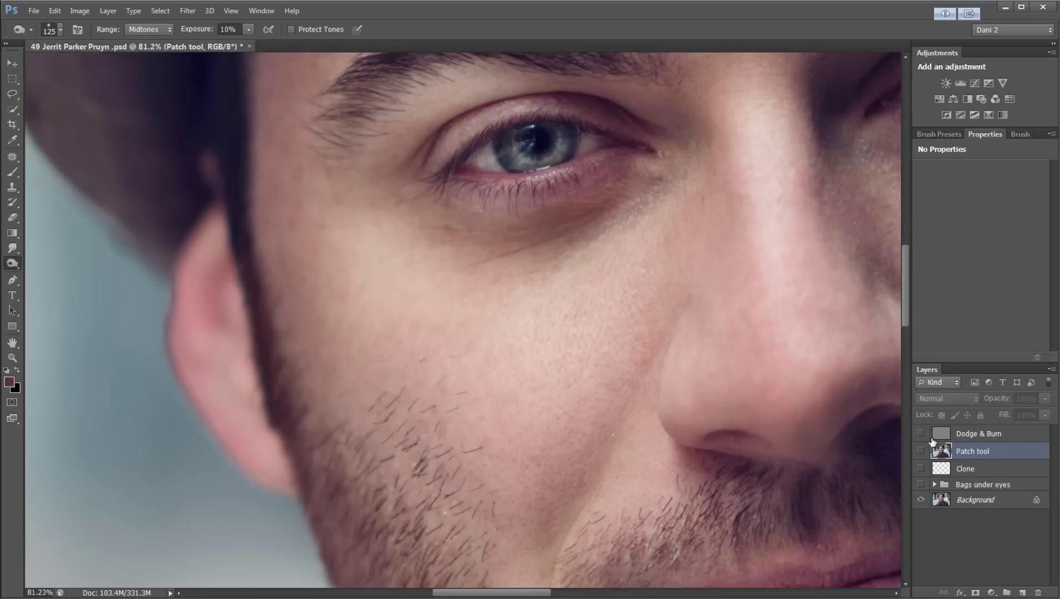
pyautogui.click(922, 433)
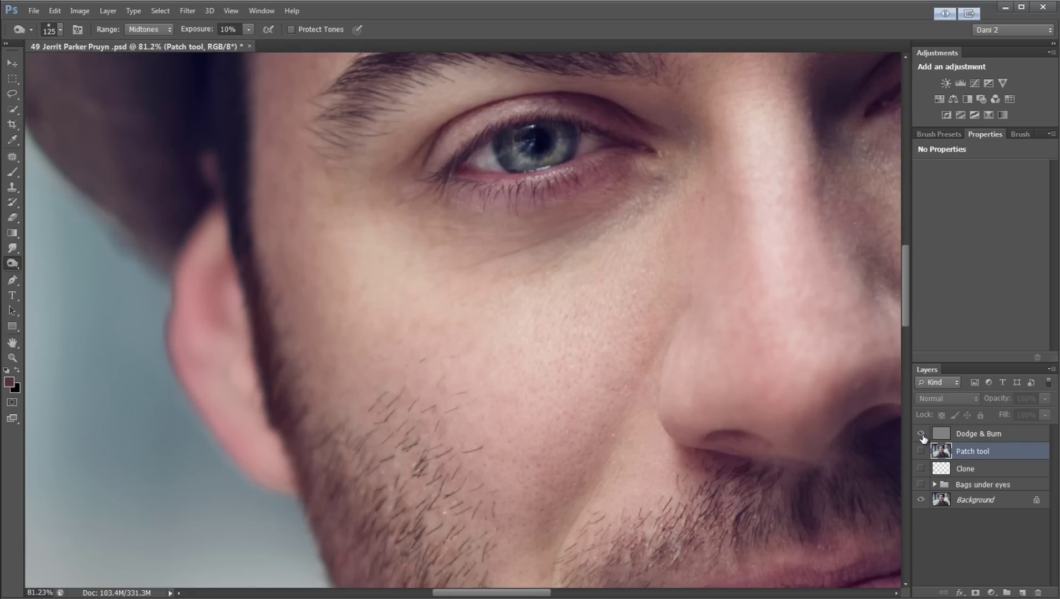
pyautogui.click(922, 434)
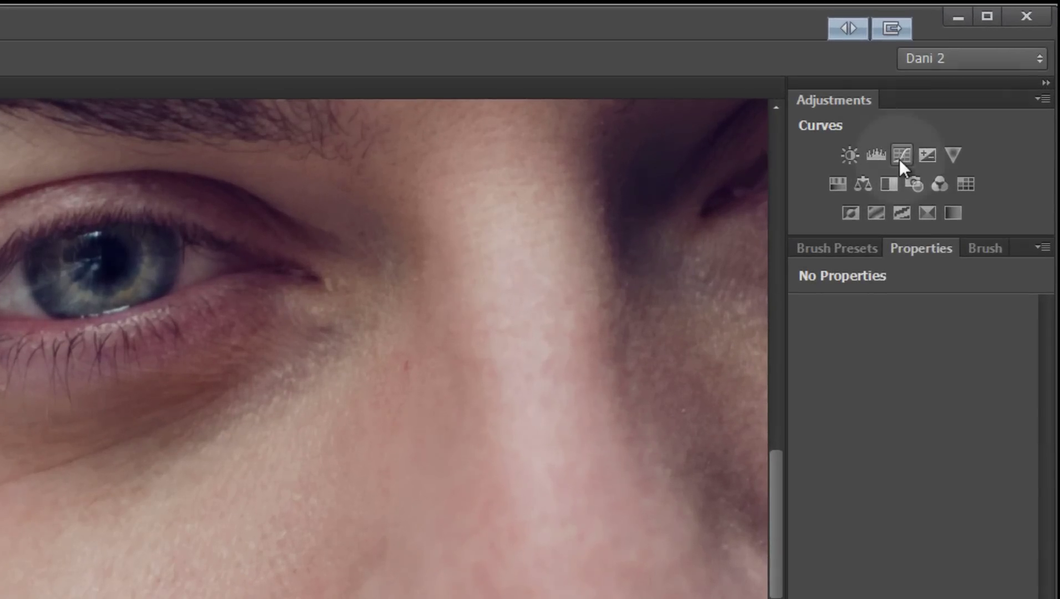
# Step: Add a Curves adjustment layer above the Patch tool layer and make its curve active instead of its mask
pyautogui.click(902, 156)
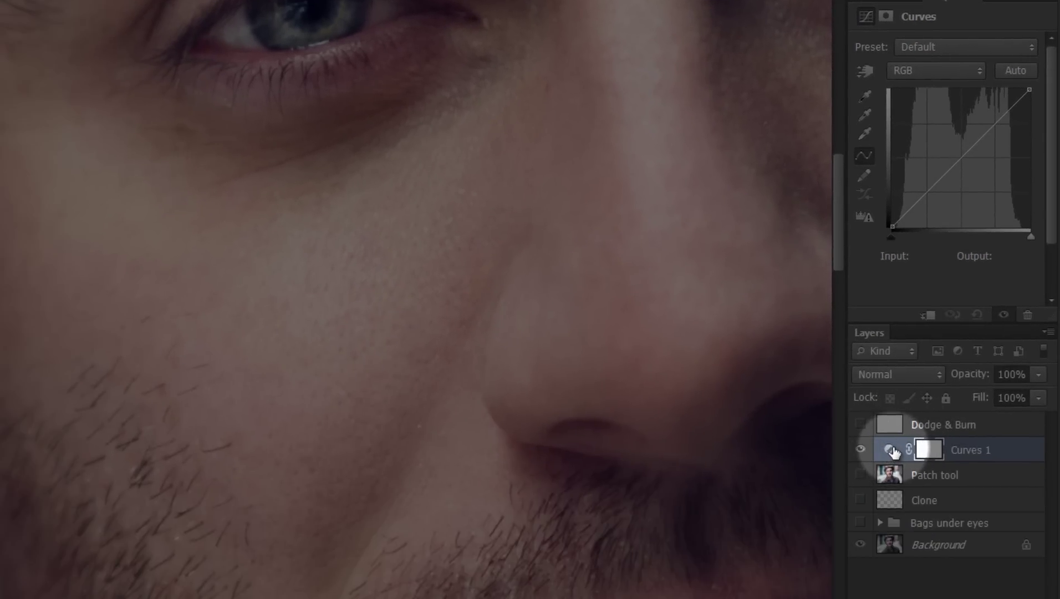
pyautogui.click(816, 539)
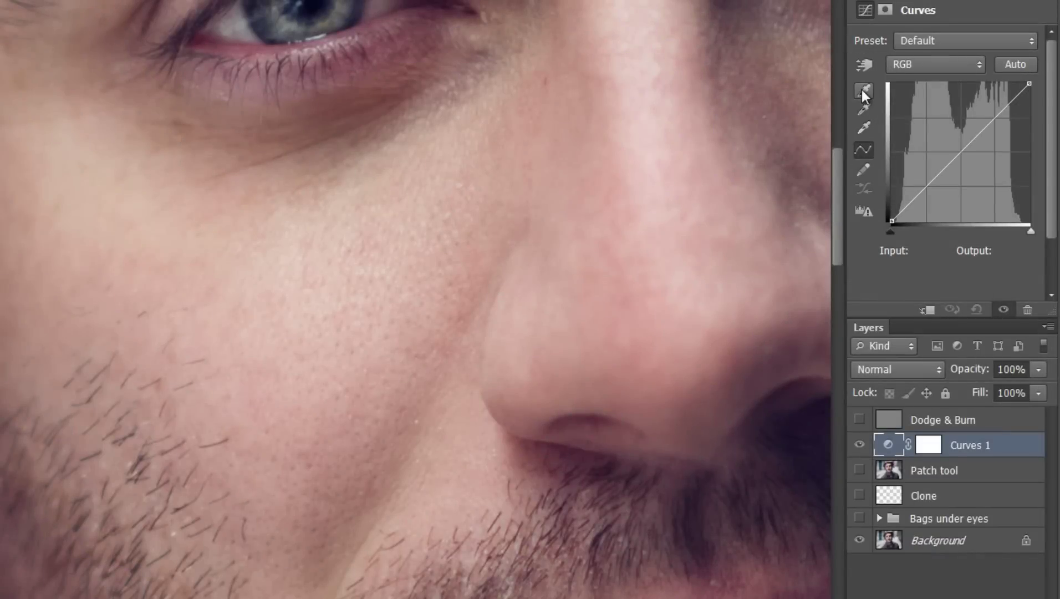
# Step: Set the Curves target shadow color to a clean skin tone sampled beside the eye, #c1a99c, without saving it as default
pyautogui.click(862, 90)
pyautogui.doubleClick(865, 95)
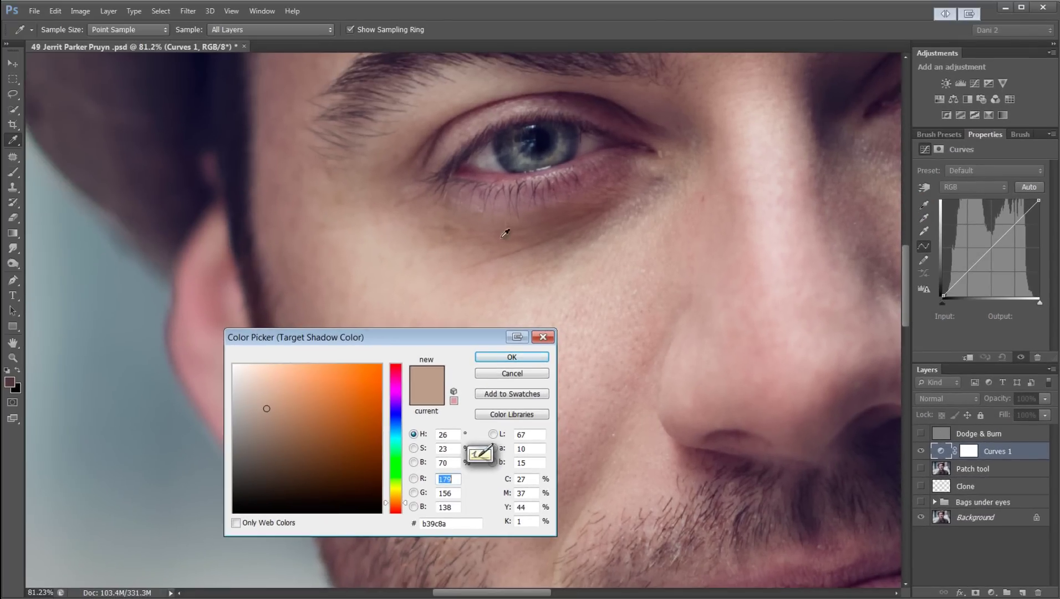
pyautogui.click(126, 151)
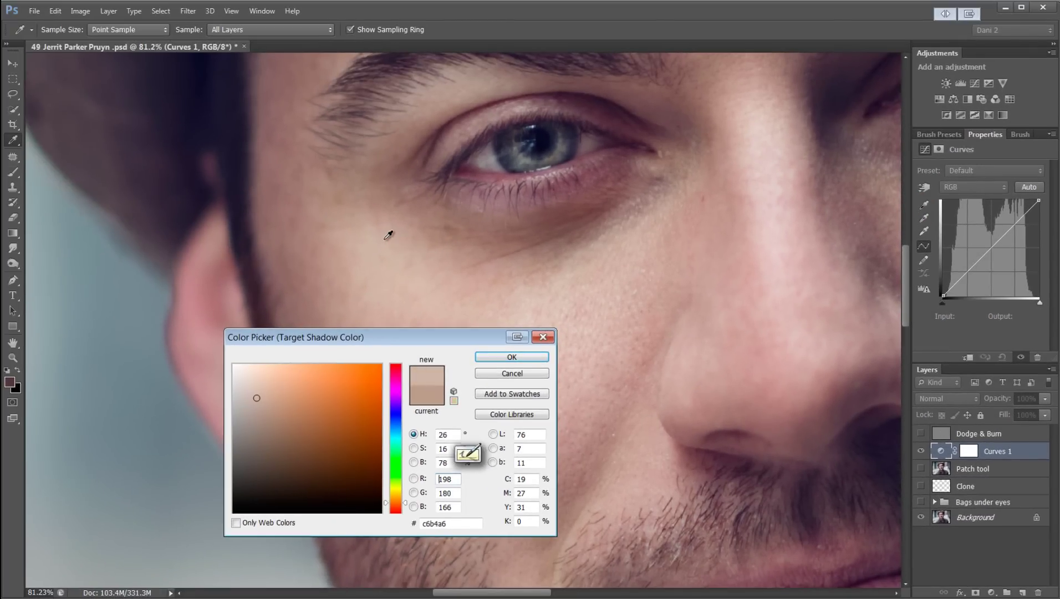
pyautogui.click(381, 228)
pyautogui.click(346, 219)
pyautogui.click(348, 245)
pyautogui.click(347, 247)
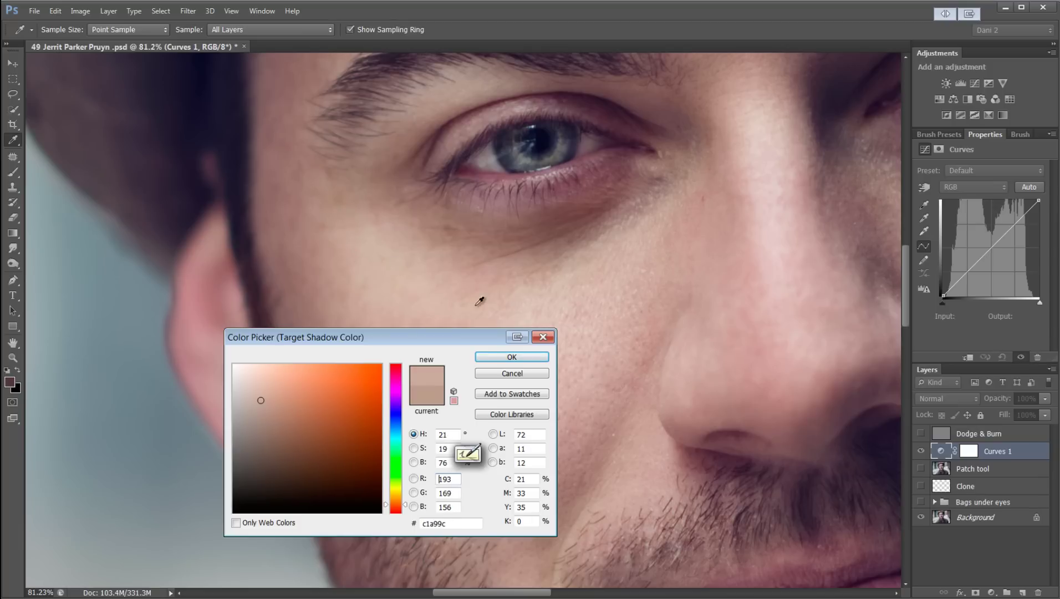
pyautogui.click(517, 356)
pyautogui.click(512, 356)
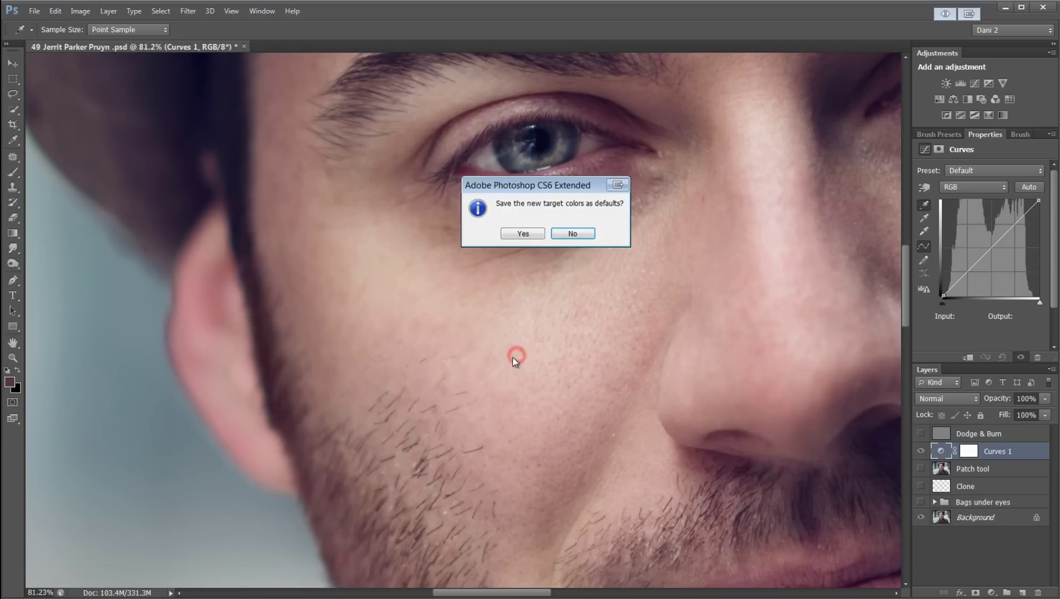
pyautogui.click(574, 230)
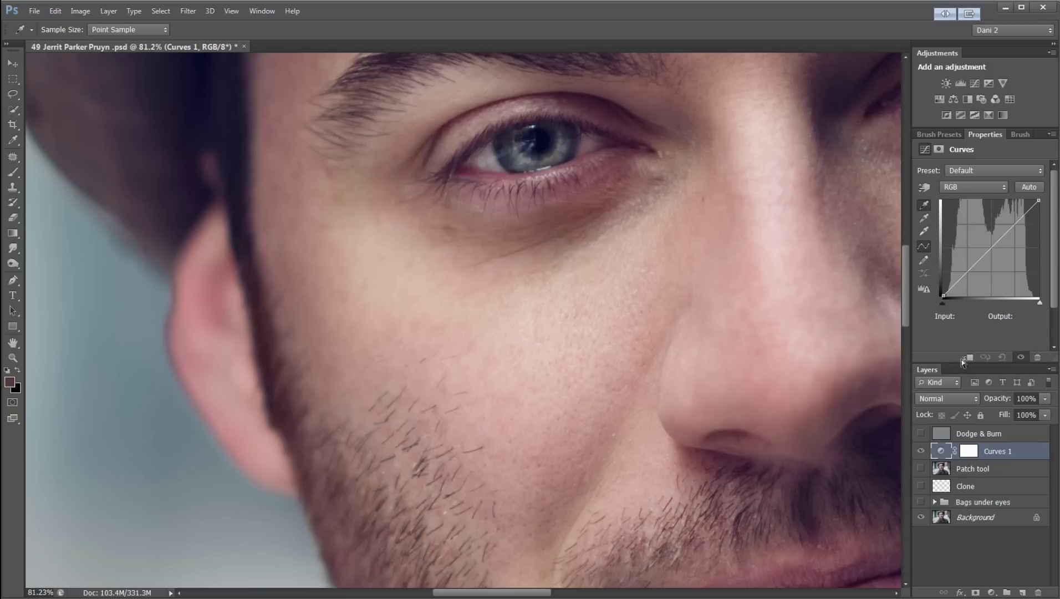
# Step: Map the dark skin under the left eye to the target shadow color and invert the Curves 1 mask to black
pyautogui.click(549, 213)
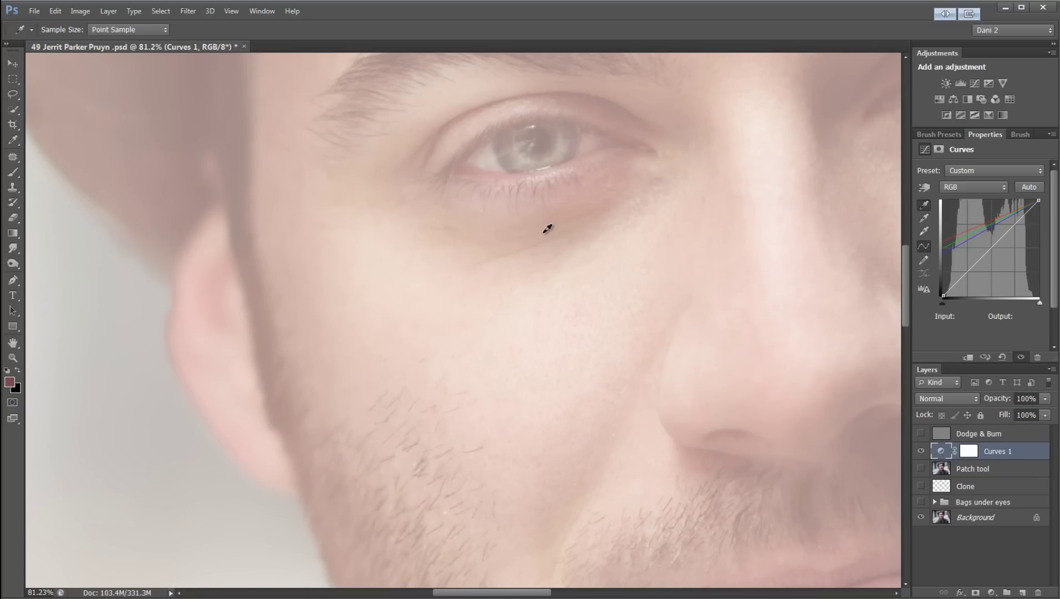
pyautogui.click(969, 451)
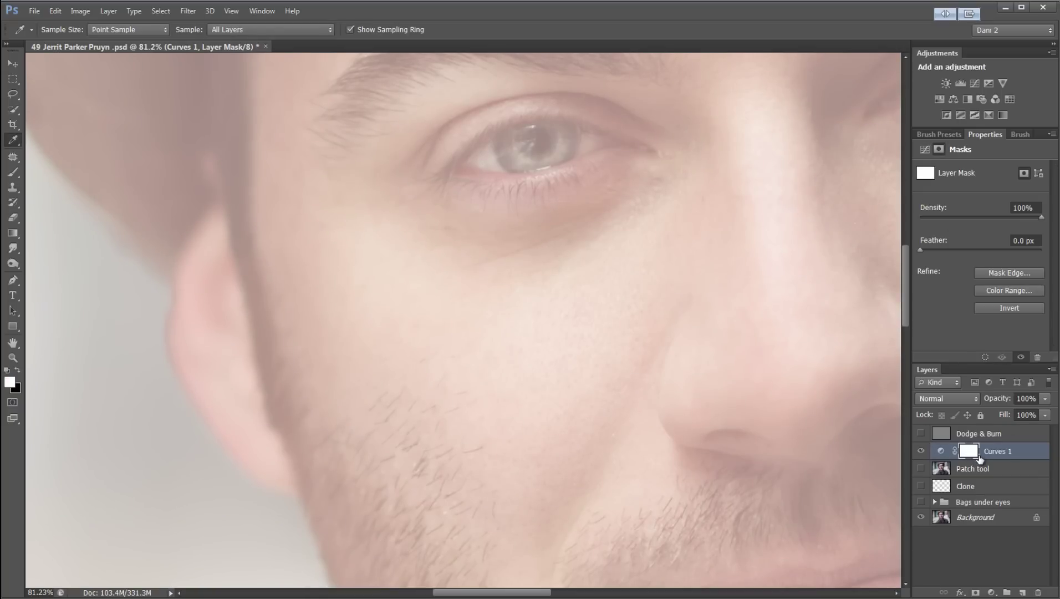
pyautogui.hotkey('ctrl', 'i')
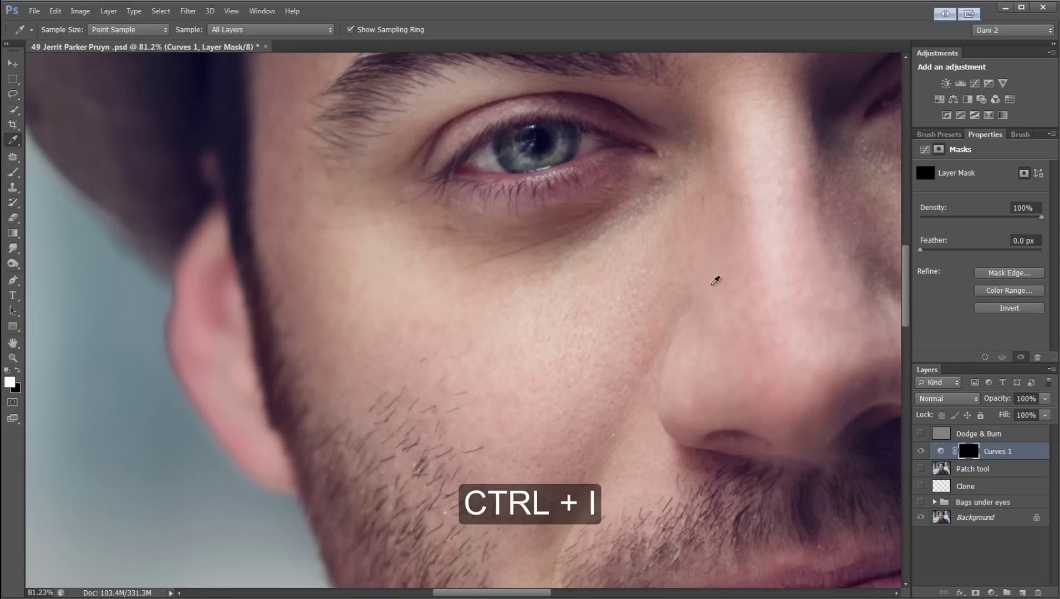
# Step: Paint white at 10% brush opacity on the Curves 1 mask under the left eye and towards its inner corner
pyautogui.press('b')
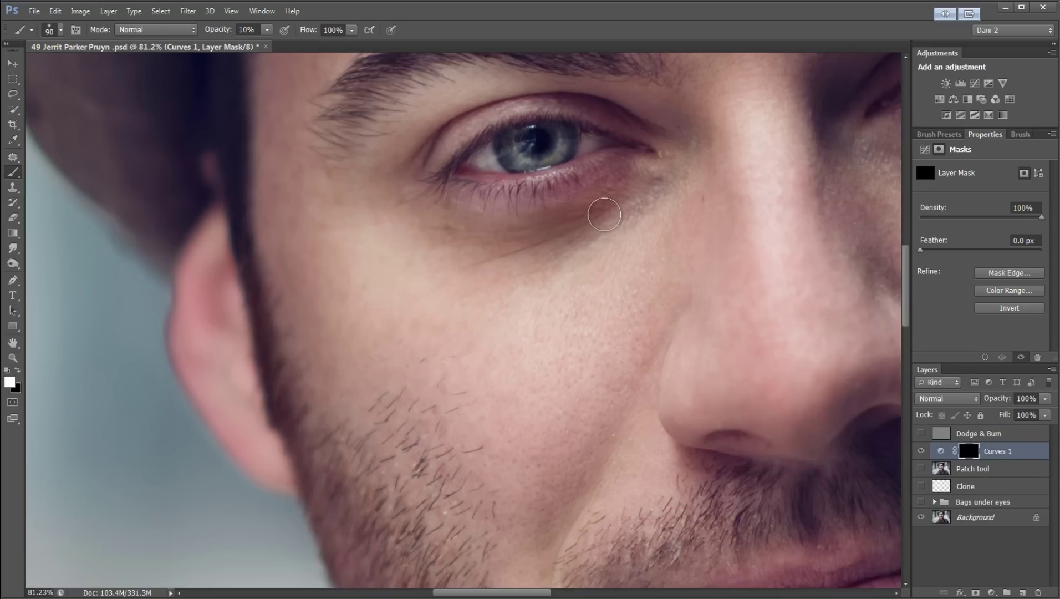
pyautogui.press(']')
pyautogui.press(']')
pyautogui.moveTo(550, 222); pyautogui.dragTo(573, 226)
pyautogui.press(']')
pyautogui.press(']')
pyautogui.moveTo(625, 187)
pyautogui.mouseDown()
pyautogui.moveTo(519, 231)
pyautogui.moveTo(556, 225)
pyautogui.moveTo(531, 242)
pyautogui.moveTo(459, 244)
pyautogui.moveTo(407, 221)
pyautogui.moveTo(440, 235)
pyautogui.moveTo(522, 236)
pyautogui.moveTo(608, 202)
pyautogui.moveTo(486, 236)
pyautogui.moveTo(408, 214)
pyautogui.moveTo(438, 233)
pyautogui.moveTo(601, 211)
pyautogui.moveTo(556, 232)
pyautogui.moveTo(601, 210)
pyautogui.moveTo(532, 216)
pyautogui.moveTo(571, 231)
pyautogui.moveTo(541, 235)
pyautogui.moveTo(537, 249)
pyautogui.moveTo(447, 240)
pyautogui.moveTo(409, 212)
pyautogui.moveTo(386, 212)
pyautogui.moveTo(394, 235)
pyautogui.moveTo(472, 242)
pyautogui.moveTo(636, 184)
pyautogui.moveTo(563, 221)
pyautogui.moveTo(608, 214)
pyautogui.moveTo(617, 206)
pyautogui.moveTo(533, 223)
pyautogui.moveTo(575, 218)
pyautogui.moveTo(550, 248)
pyautogui.moveTo(577, 232)
pyautogui.moveTo(474, 248)
pyautogui.moveTo(413, 230)
pyautogui.moveTo(429, 207)
pyautogui.moveTo(396, 195)
pyautogui.moveTo(469, 229)
pyautogui.moveTo(610, 218)
pyautogui.moveTo(620, 208)
pyautogui.moveTo(570, 217)
pyautogui.moveTo(687, 169)
pyautogui.mouseUp()
# Step: Continue painting the Curves 1 mask over the dark circle and upper cheek, varying the brush size up to 175
pyautogui.press('[')
pyautogui.press('[')
pyautogui.press('[')
pyautogui.press('[')
pyautogui.press(']')
pyautogui.press(']')
pyautogui.press(']')
pyautogui.press('[')
pyautogui.press('[')
pyautogui.press('[')
pyautogui.press('[')
pyautogui.press('[')
pyautogui.press('[')
pyautogui.press(']')
pyautogui.press(']')
pyautogui.press(']')
pyautogui.press(']')
pyautogui.press(']')
pyautogui.press(']')
pyautogui.press(']')
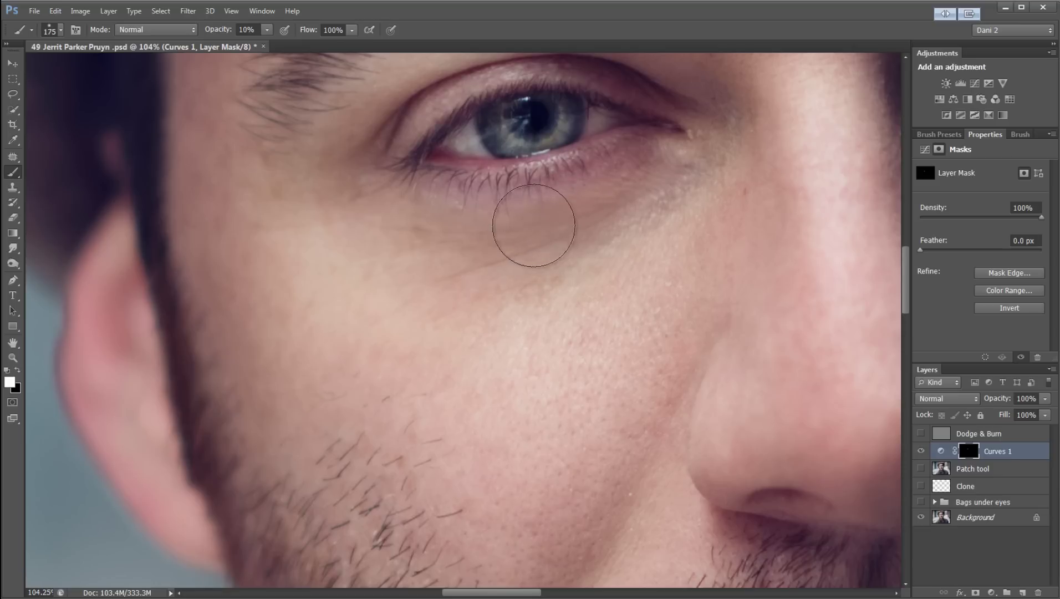
pyautogui.moveTo(618, 289)
pyautogui.mouseDown()
pyautogui.moveTo(565, 276)
pyautogui.moveTo(549, 311)
pyautogui.moveTo(525, 327)
pyautogui.mouseUp()
# Step: Refine the mask around the left eye's lower lid and corners with smaller brushes between 50 and 80
pyautogui.press('[')
pyautogui.press('[')
pyautogui.press('[')
pyautogui.press('[')
pyautogui.press('[')
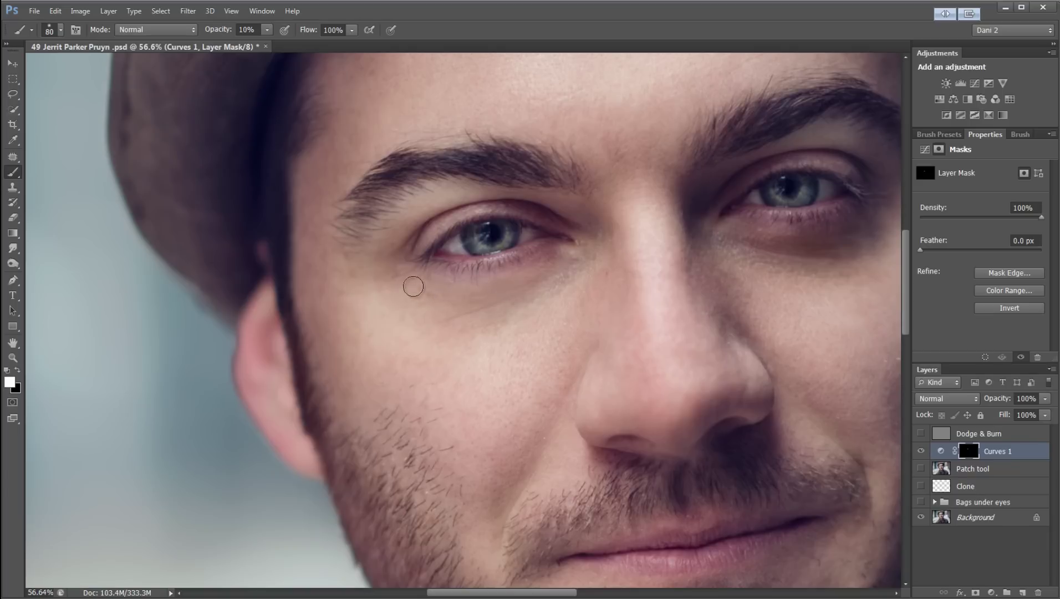
pyautogui.press('[')
pyautogui.press('[')
pyautogui.press('[')
pyautogui.press('[')
pyautogui.press(']')
pyautogui.press(']')
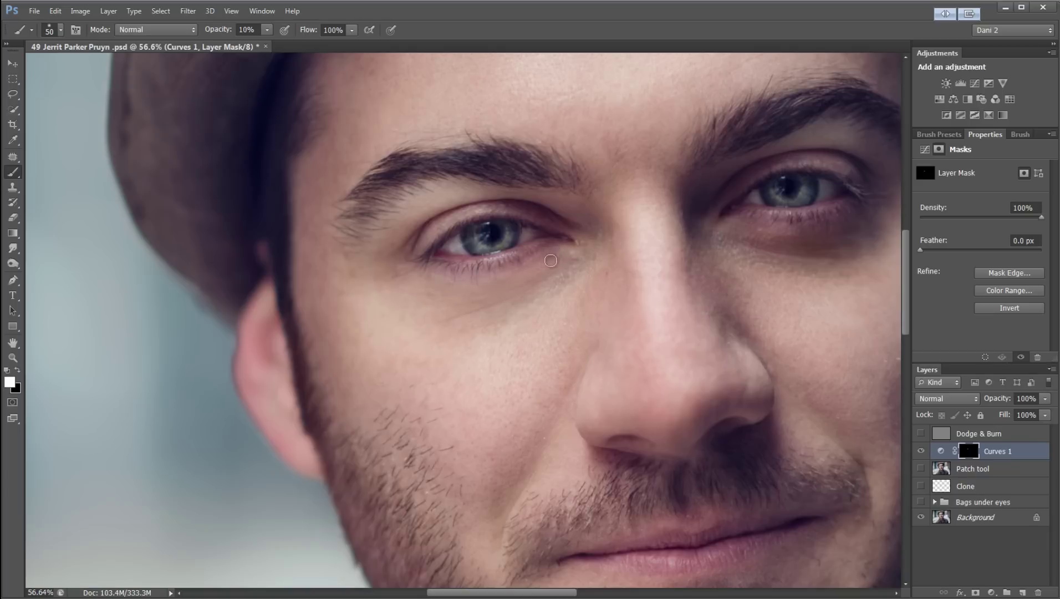
pyautogui.press(']')
pyautogui.press(']')
pyautogui.press(']')
# Step: Set the Curves 1 layer opacity to 69% and compare the face with the layer hidden and shown
pyautogui.click(1019, 453)
pyautogui.click(1045, 398)
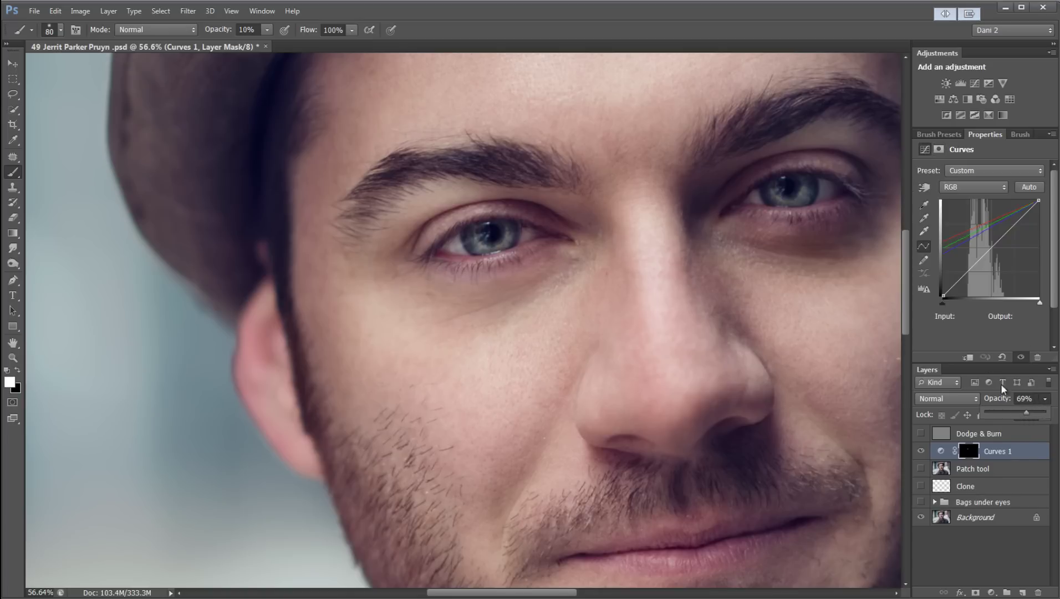
pyautogui.click(921, 451)
pyautogui.click(923, 452)
pyautogui.click(922, 451)
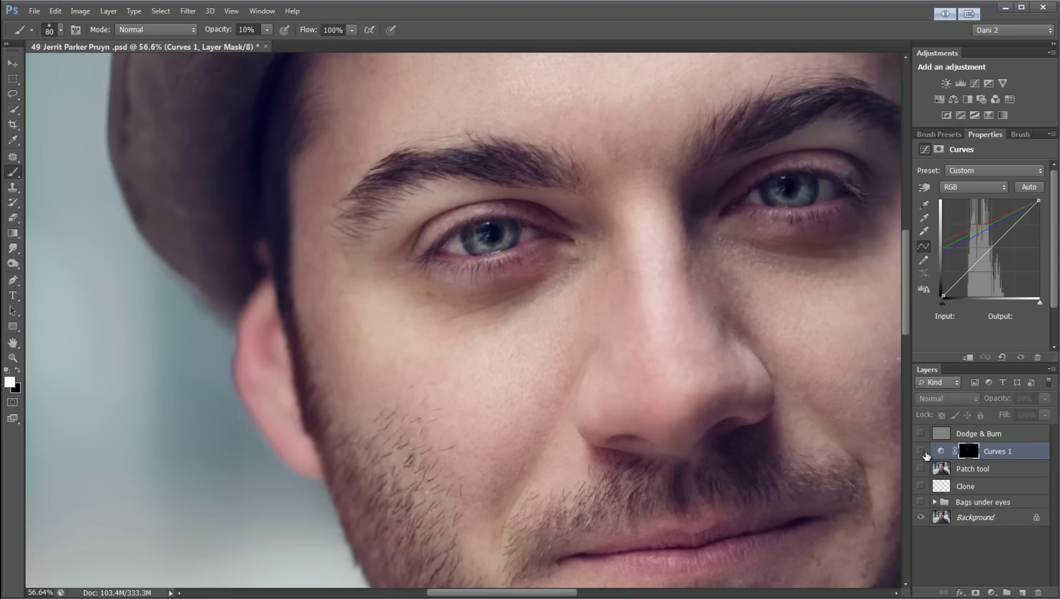
pyautogui.click(924, 452)
# Step: Examine the retouched skin under the left eye up close with the Curves 1 layer toggled
pyautogui.moveTo(471, 289); pyautogui.dragTo(551, 281)
pyautogui.click(921, 453)
pyautogui.click(922, 454)
pyautogui.click(921, 451)
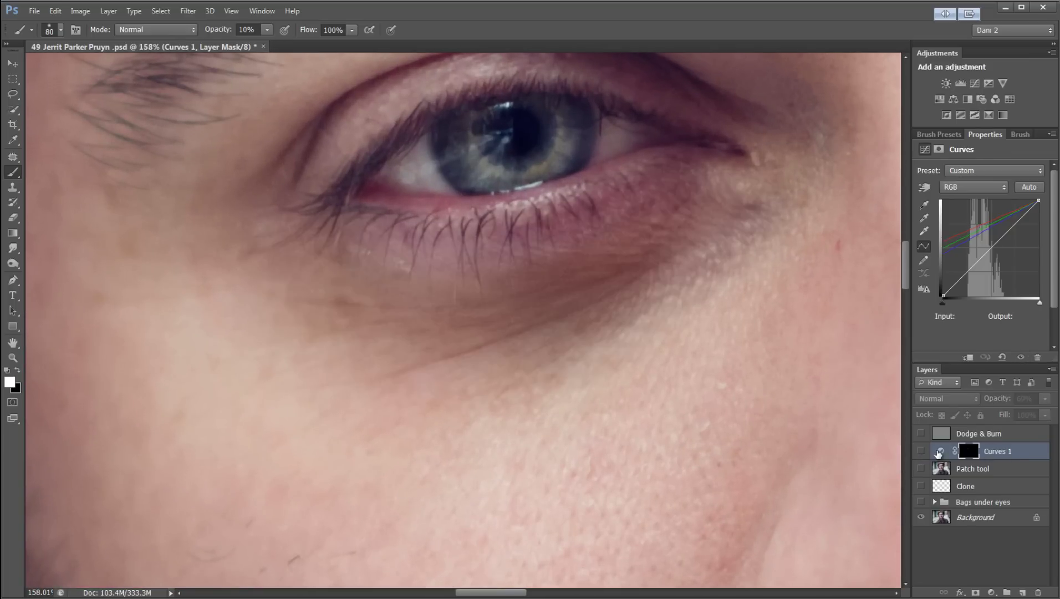
# Step: Show the Curves 1 layer again and lower its opacity to 57%
pyautogui.click(921, 451)
pyautogui.click(1044, 399)
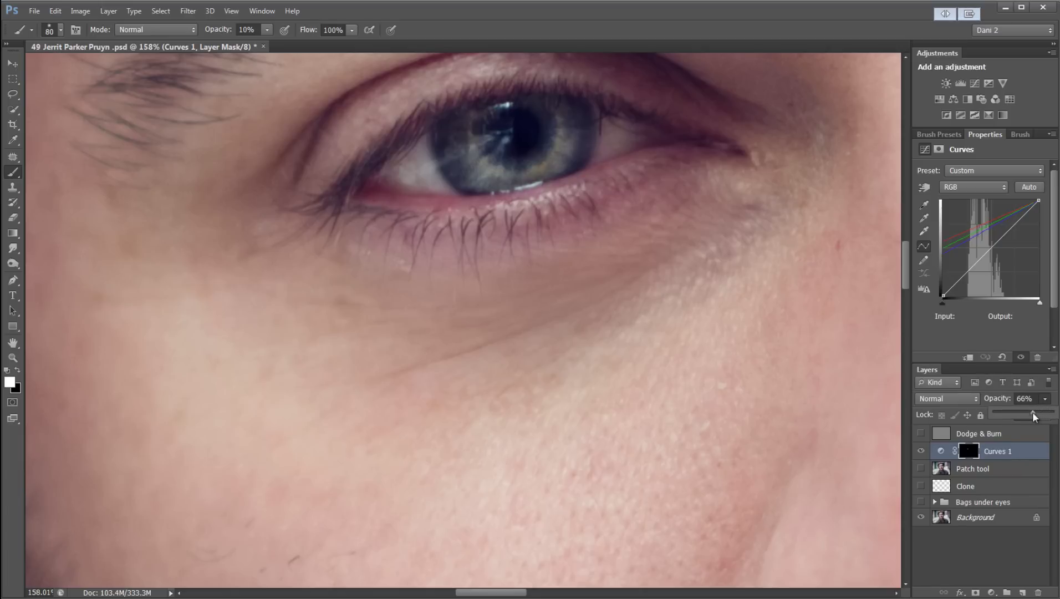
# Step: Add a second Curves adjustment layer above Curves 1 for the other eye and make its curve active
pyautogui.scroll(-4, 696, 367)
pyautogui.moveTo(774, 402); pyautogui.dragTo(633, 407)
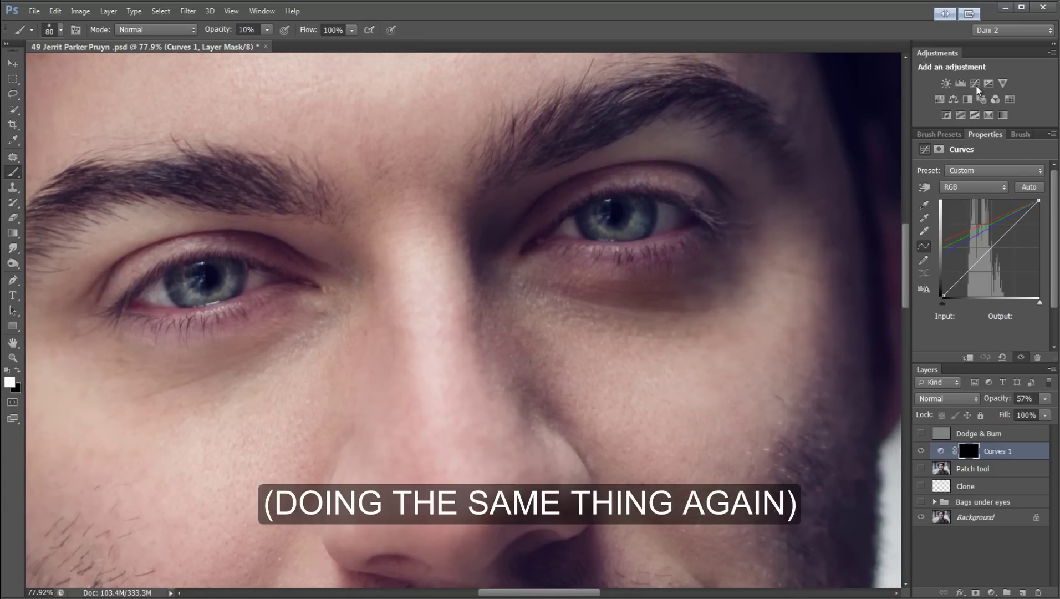
pyautogui.click(977, 84)
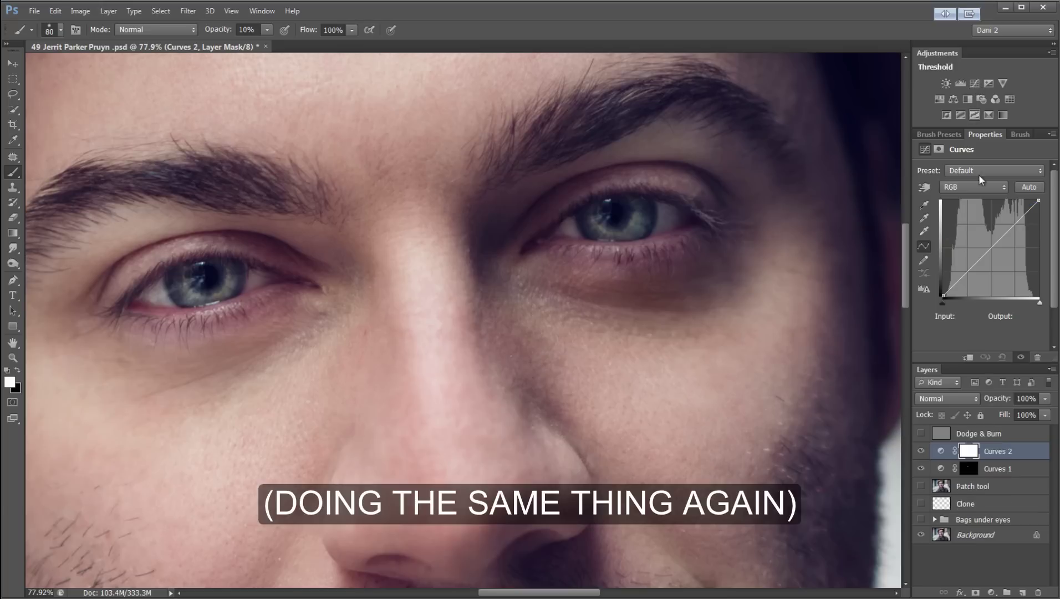
pyautogui.click(940, 452)
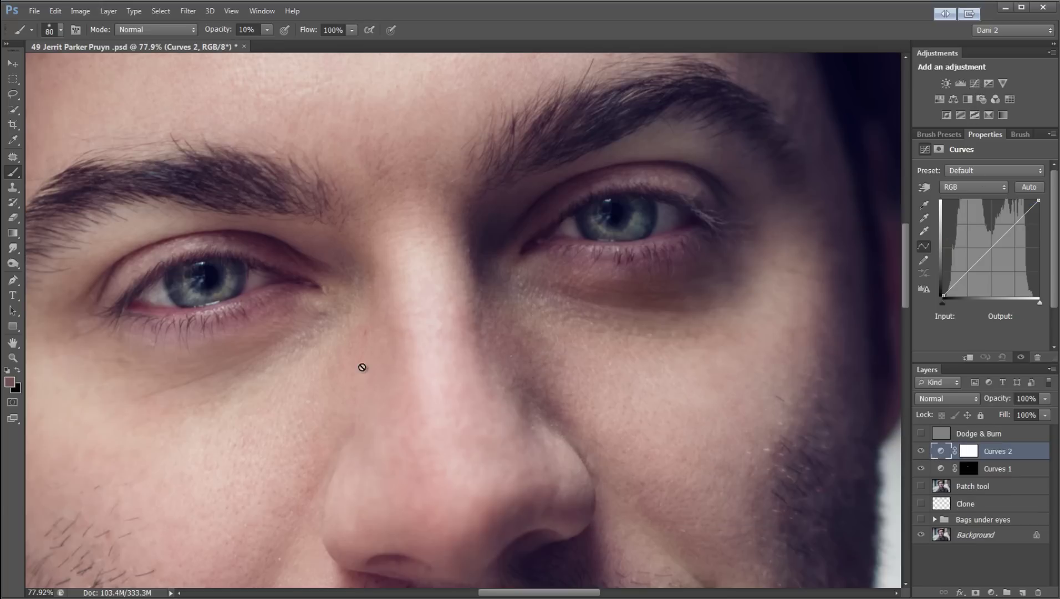
# Step: Set the Curves 2 target shadow colour to a skin tone sampled from the cheek below the right eye, without saving it as default
pyautogui.doubleClick(924, 207)
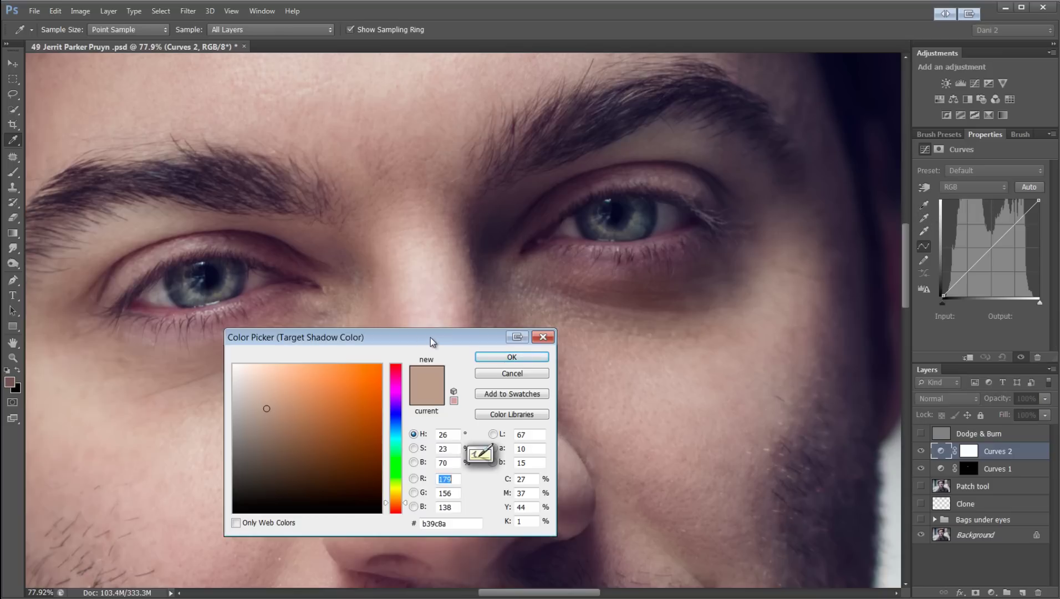
pyautogui.moveTo(438, 336); pyautogui.dragTo(416, 346)
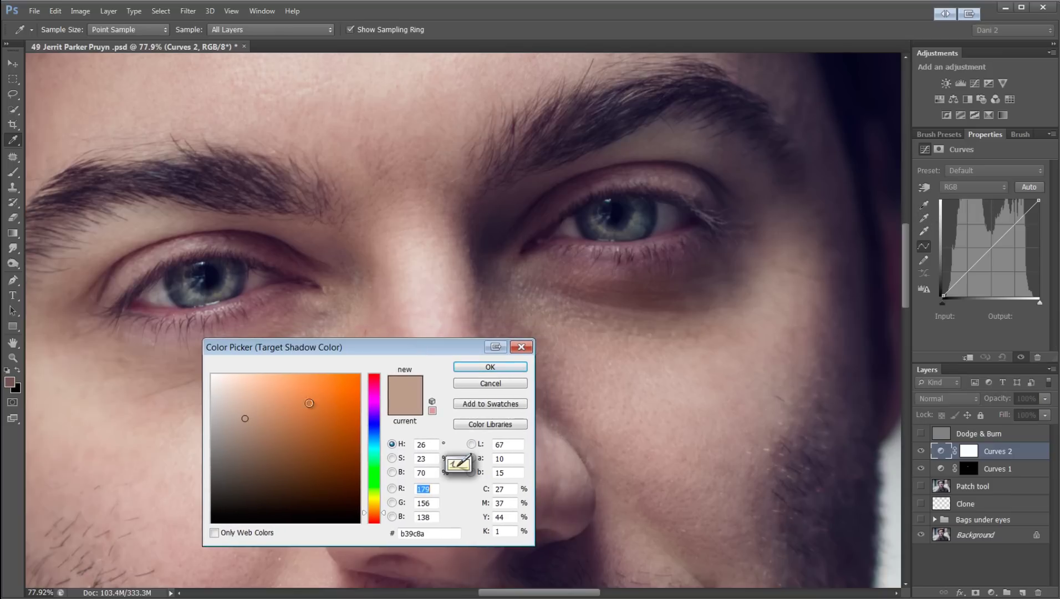
pyautogui.moveTo(730, 328); pyautogui.dragTo(669, 353)
pyautogui.click(497, 367)
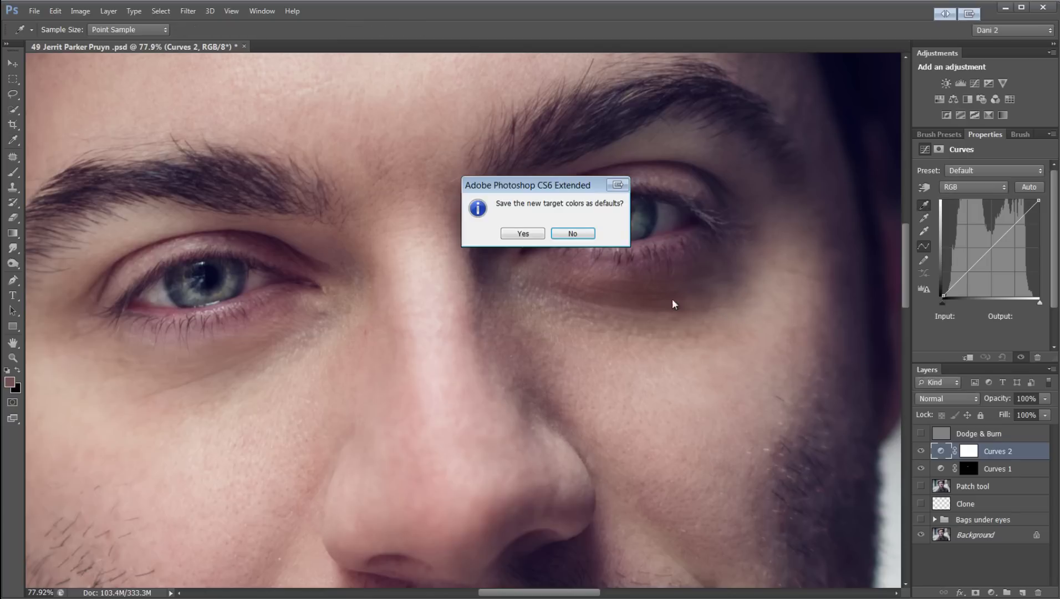
pyautogui.click(573, 233)
# Step: Apply the target shadow colour to the dark circle under the right eye and invert the Curves 2 mask to black
pyautogui.click(631, 291)
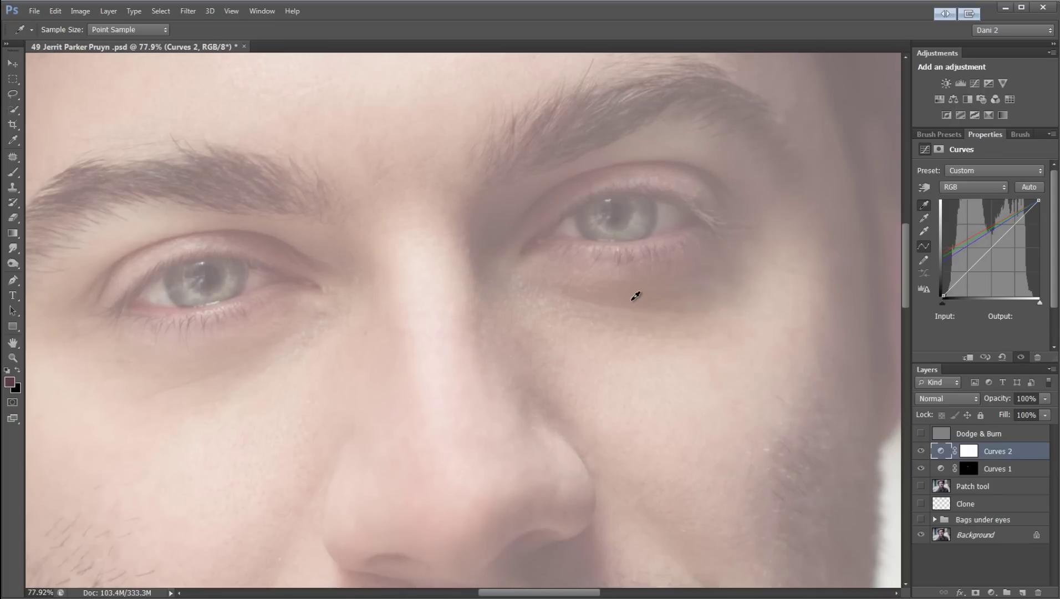
pyautogui.click(969, 453)
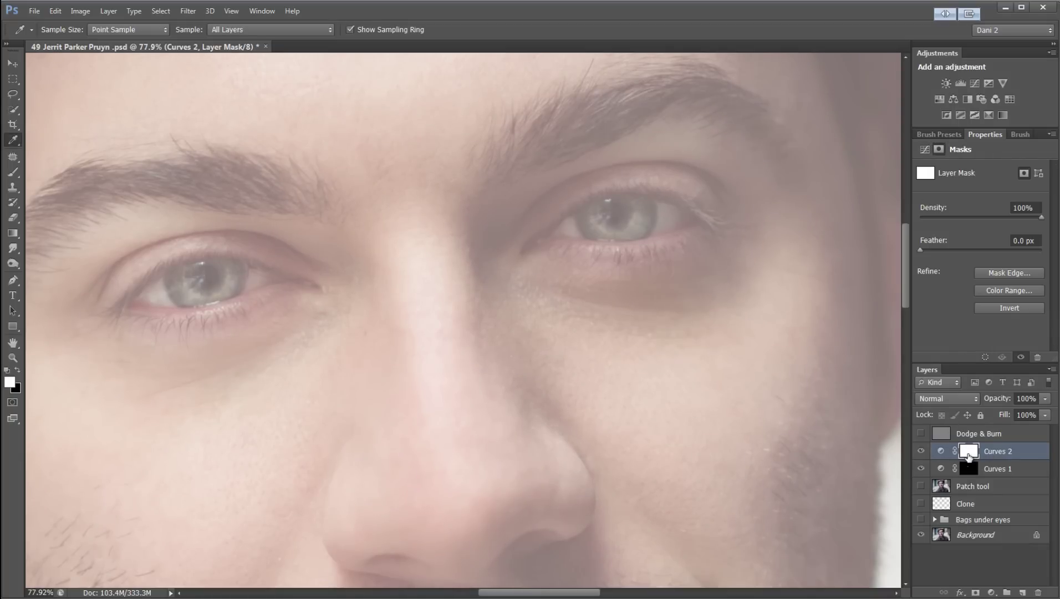
pyautogui.hotkey('ctrl', 'i')
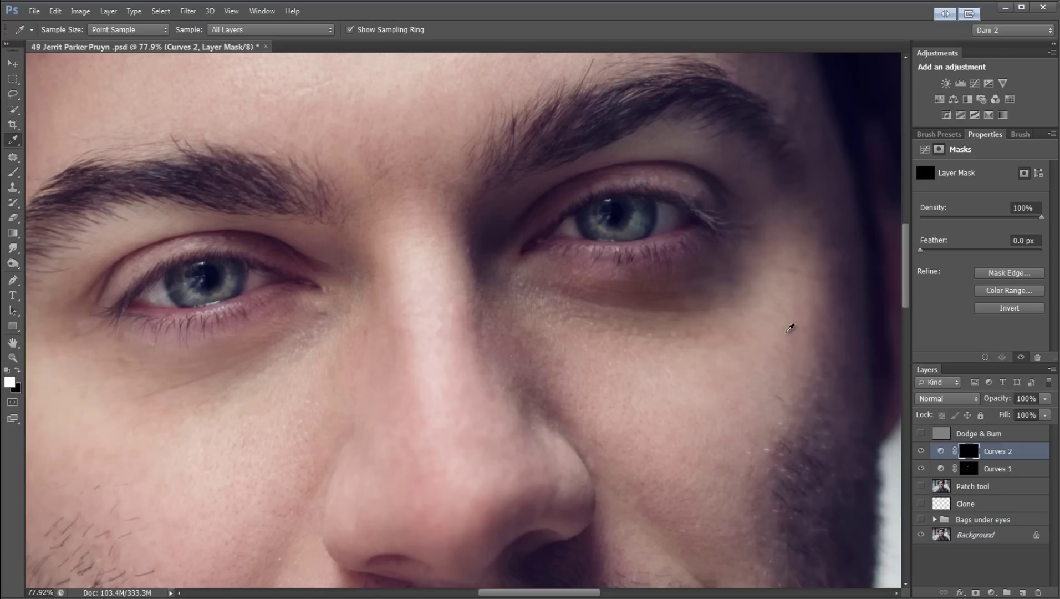
# Step: Paint white on the Curves 2 mask over the dark circle under the right eye at 10% brush opacity, varying the brush size
pyautogui.press('b')
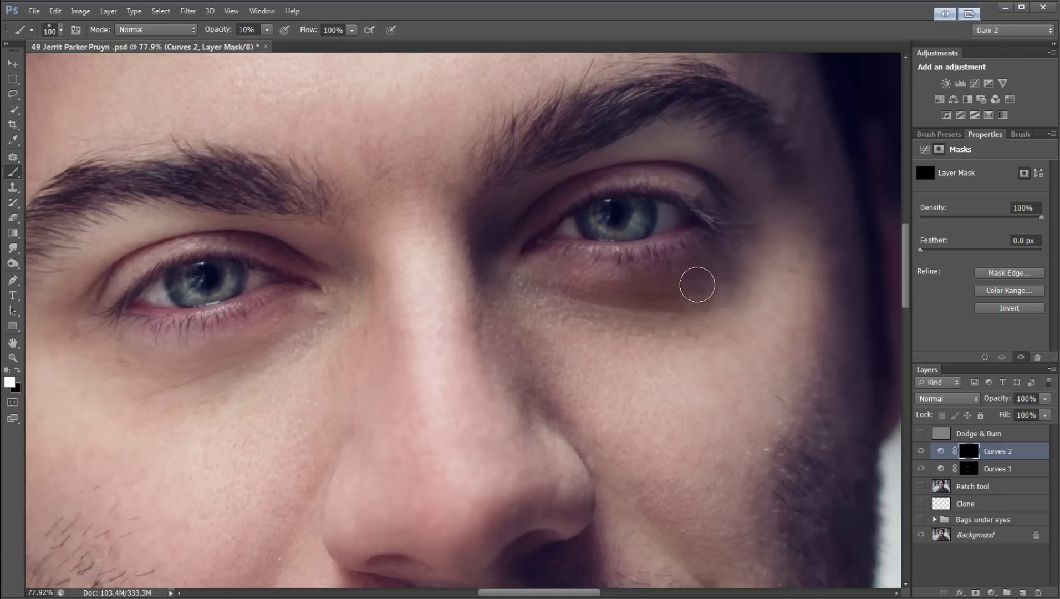
pyautogui.moveTo(596, 289)
pyautogui.mouseDown()
pyautogui.moveTo(681, 297)
pyautogui.moveTo(570, 288)
pyautogui.moveTo(638, 295)
pyautogui.moveTo(672, 321)
pyautogui.moveTo(600, 318)
pyautogui.mouseUp()
pyautogui.press('[')
pyautogui.press('[')
pyautogui.press('[')
pyautogui.press('[')
pyautogui.press('[')
pyautogui.press('[')
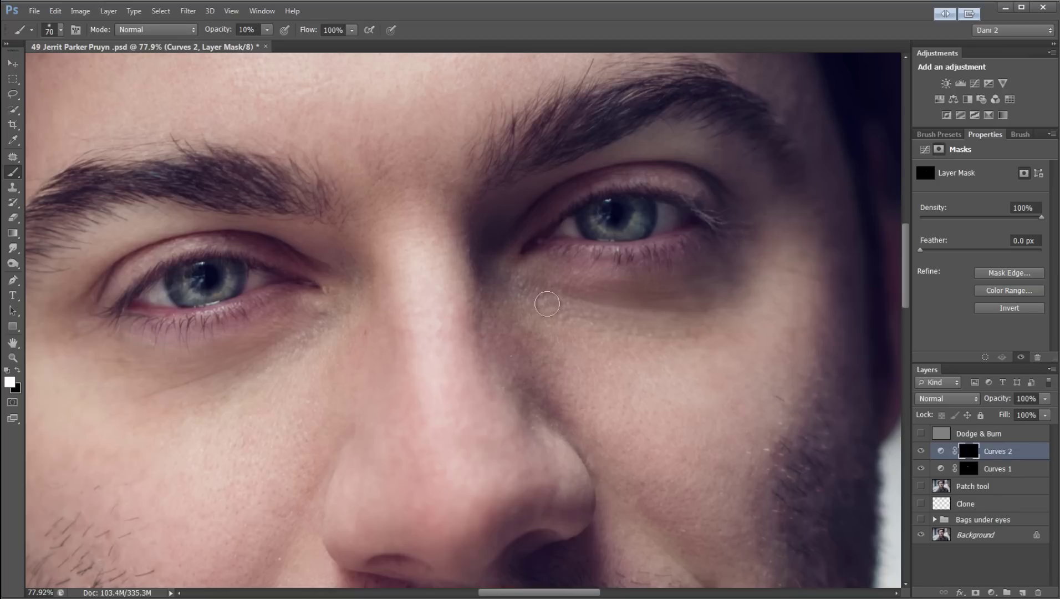
pyautogui.press(']')
pyautogui.press(']')
pyautogui.press('[')
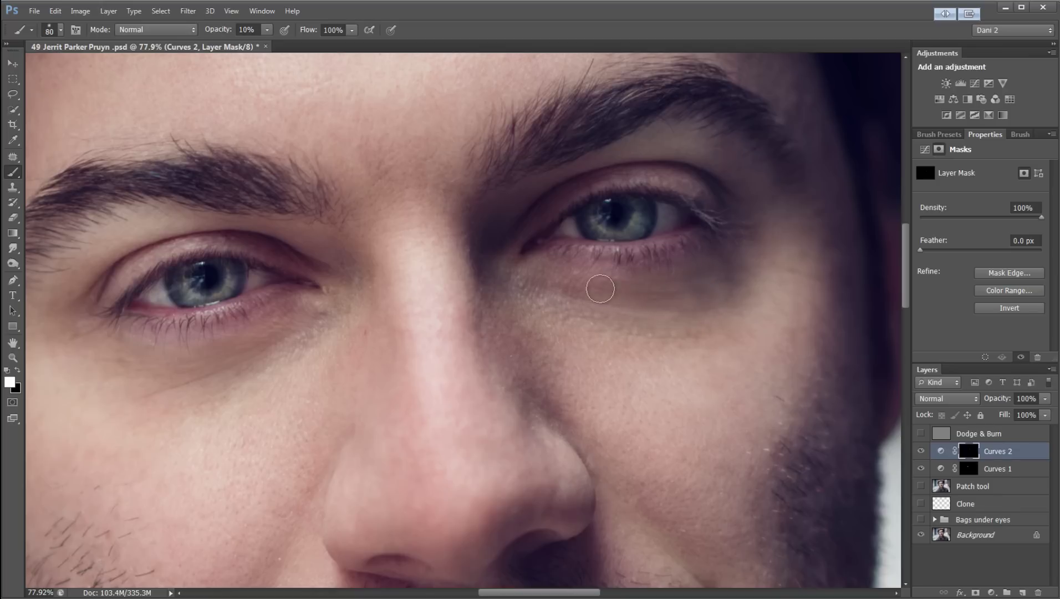
pyautogui.press(']')
pyautogui.press('[')
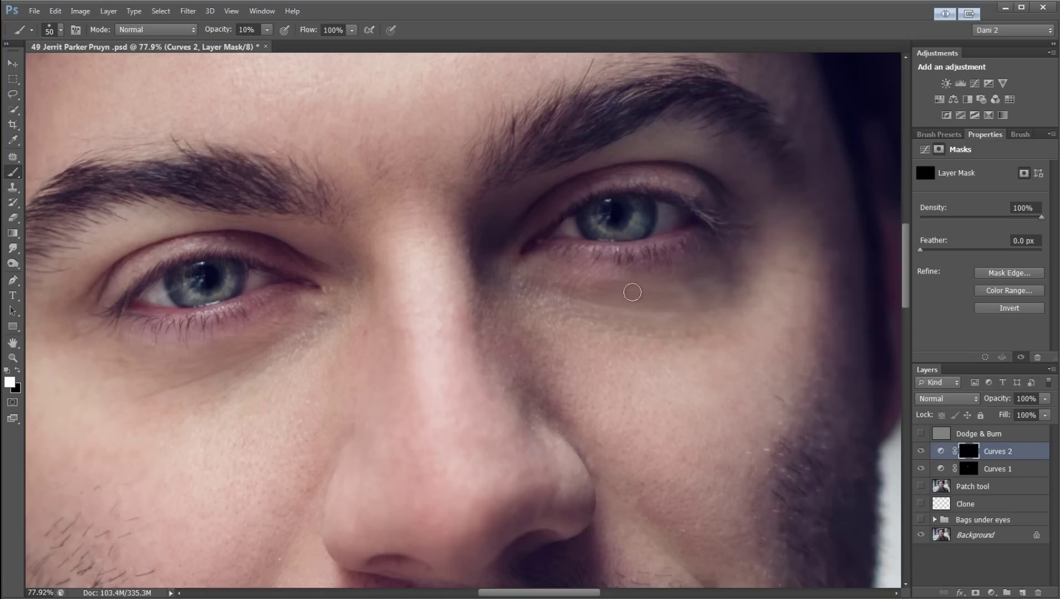
pyautogui.press(']')
pyautogui.press(']')
pyautogui.press(']')
pyautogui.press('[')
pyautogui.press('[')
pyautogui.press('[')
pyautogui.press('[')
pyautogui.press(']')
pyautogui.press(']')
pyautogui.press(']')
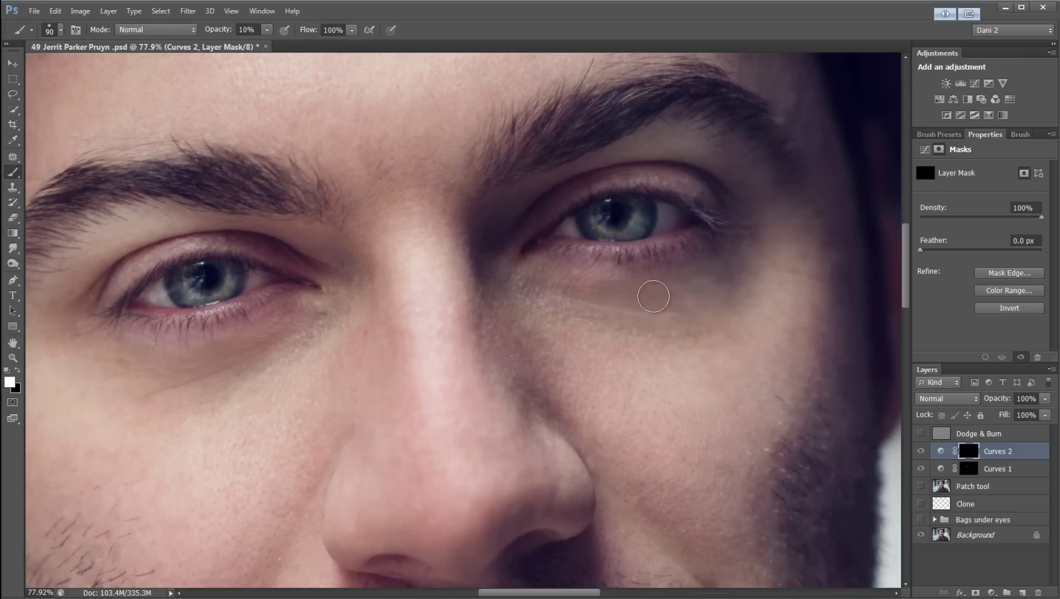
pyautogui.press(']')
pyautogui.press(']')
pyautogui.press('[')
pyautogui.press('[')
pyautogui.press('[')
pyautogui.moveTo(606, 293); pyautogui.dragTo(583, 300)
pyautogui.moveTo(690, 308)
pyautogui.mouseDown()
pyautogui.moveTo(694, 294)
pyautogui.moveTo(684, 314)
pyautogui.moveTo(702, 325)
pyautogui.moveTo(649, 334)
pyautogui.moveTo(691, 310)
pyautogui.moveTo(727, 309)
pyautogui.mouseUp()
pyautogui.keyDown('ctrl'); pyautogui.click(701, 341); pyautogui.keyUp('ctrl')
# Step: Refine the Curves 2 mask under the right eye with black, reducing the brush size from 45 to 25
pyautogui.press('[')
pyautogui.press('x')
pyautogui.press('[')
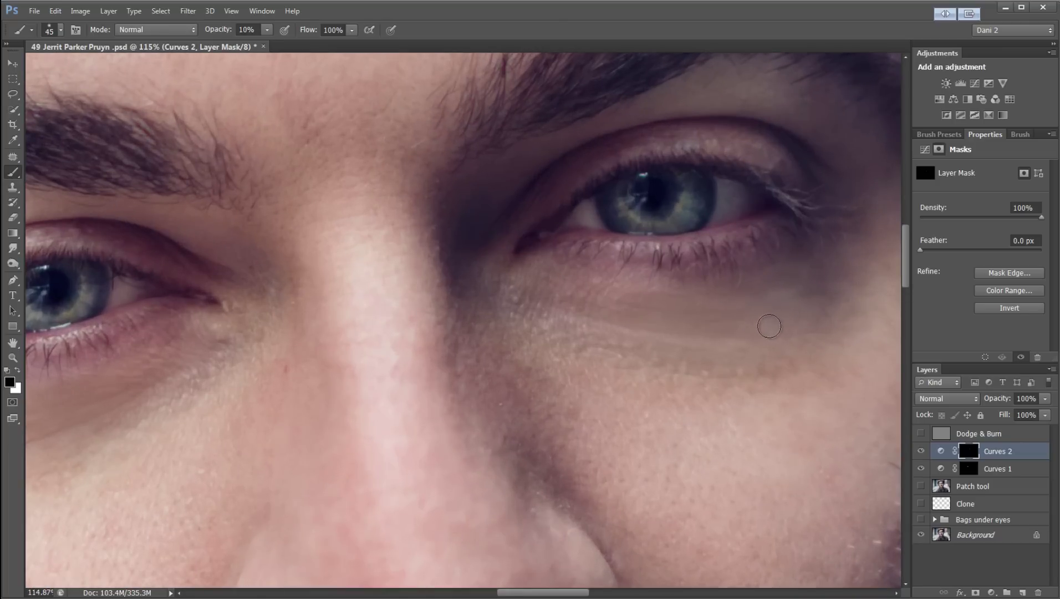
pyautogui.press('[')
# Step: Lower the Curves 2 layer opacity to 51% and compare the face with the layer hidden and shown
pyautogui.scroll(-3, 693, 343)
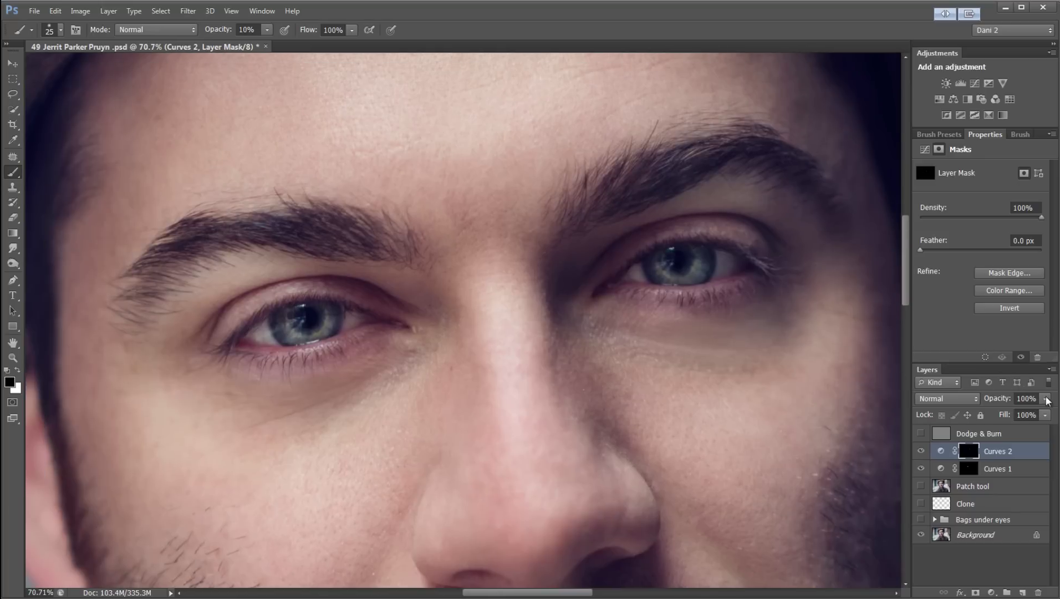
pyautogui.click(1045, 398)
pyautogui.moveTo(1034, 415); pyautogui.dragTo(1028, 417)
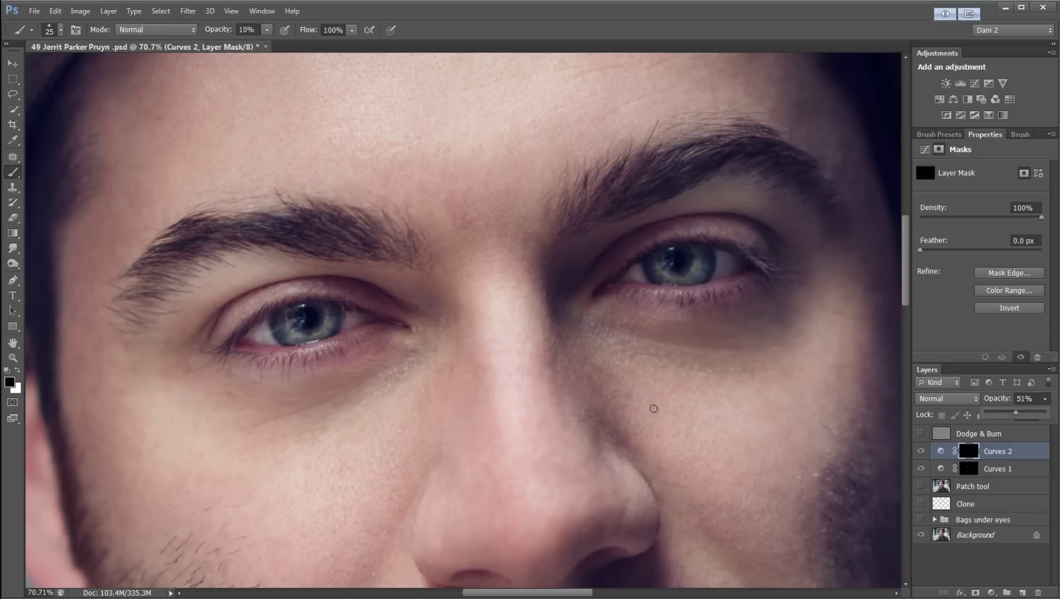
pyautogui.scroll(-5, 692, 438)
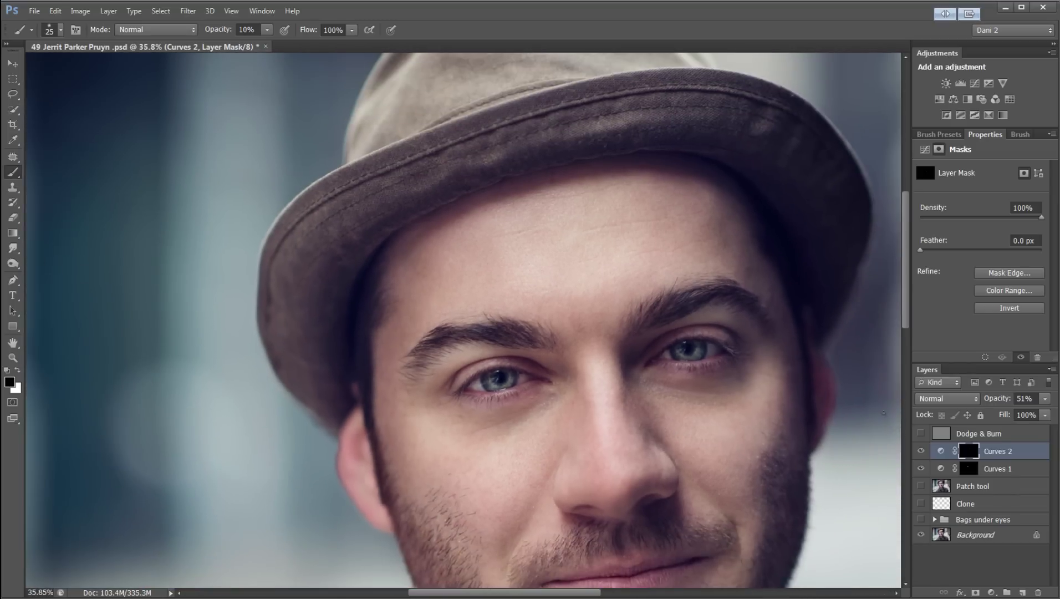
pyautogui.click(922, 452)
pyautogui.click(921, 451)
# Step: Create a layer group and move both Curves 1 and Curves 2 into it
pyautogui.keyDown('shift'); pyautogui.click(1004, 470); pyautogui.keyUp('shift')
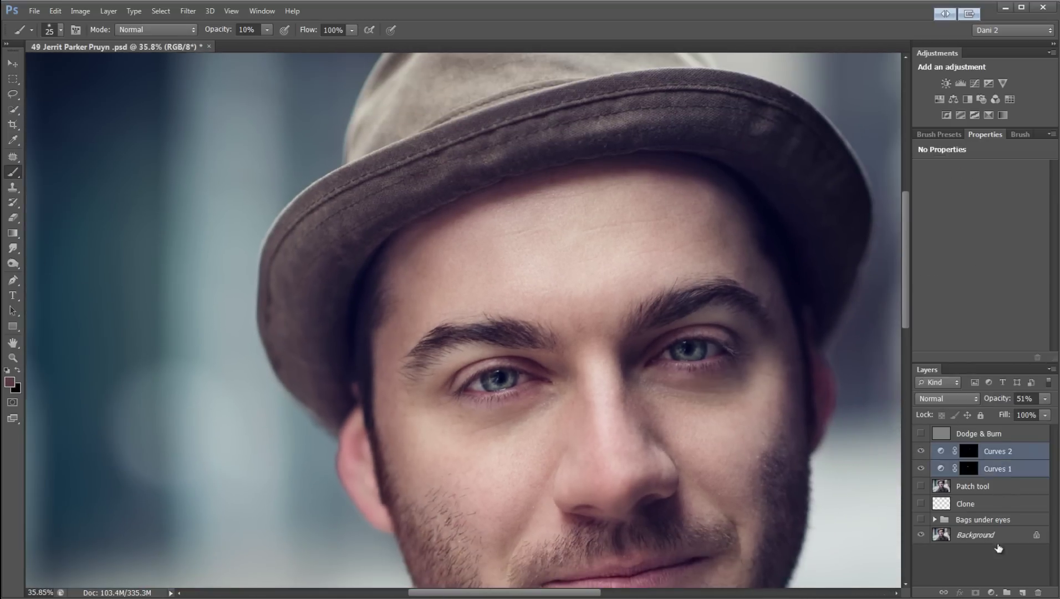
pyautogui.click(1007, 592)
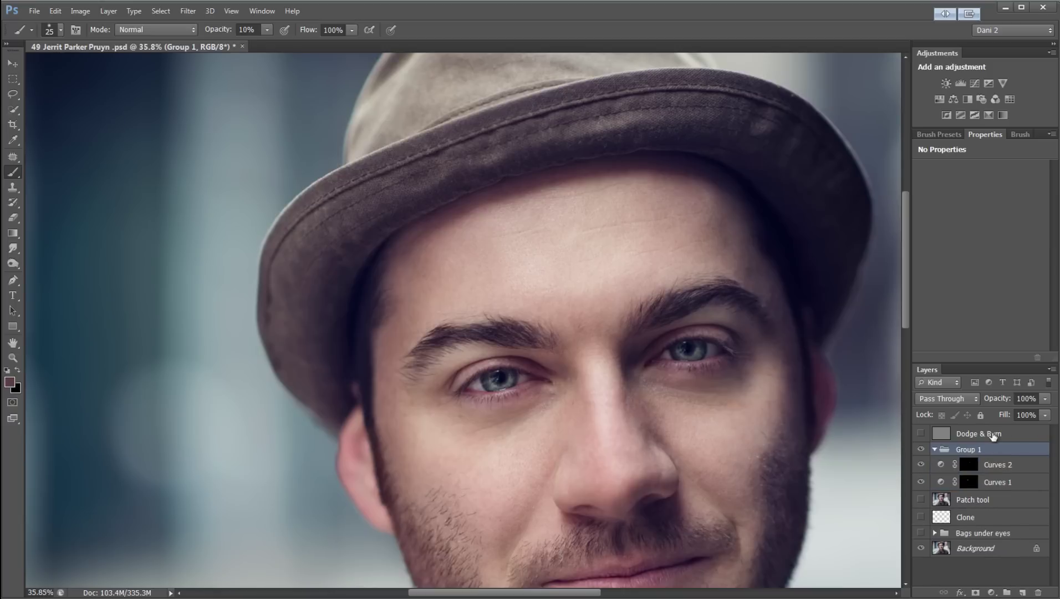
pyautogui.click(997, 482)
pyautogui.keyDown('shift'); pyautogui.click(996, 471); pyautogui.keyUp('shift')
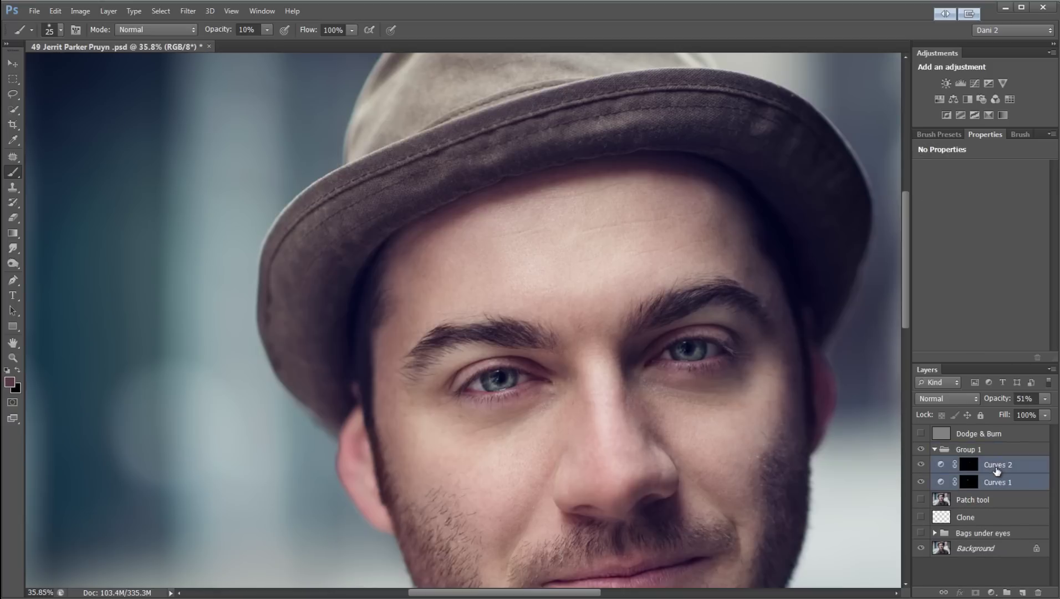
pyautogui.moveTo(997, 465); pyautogui.dragTo(974, 458)
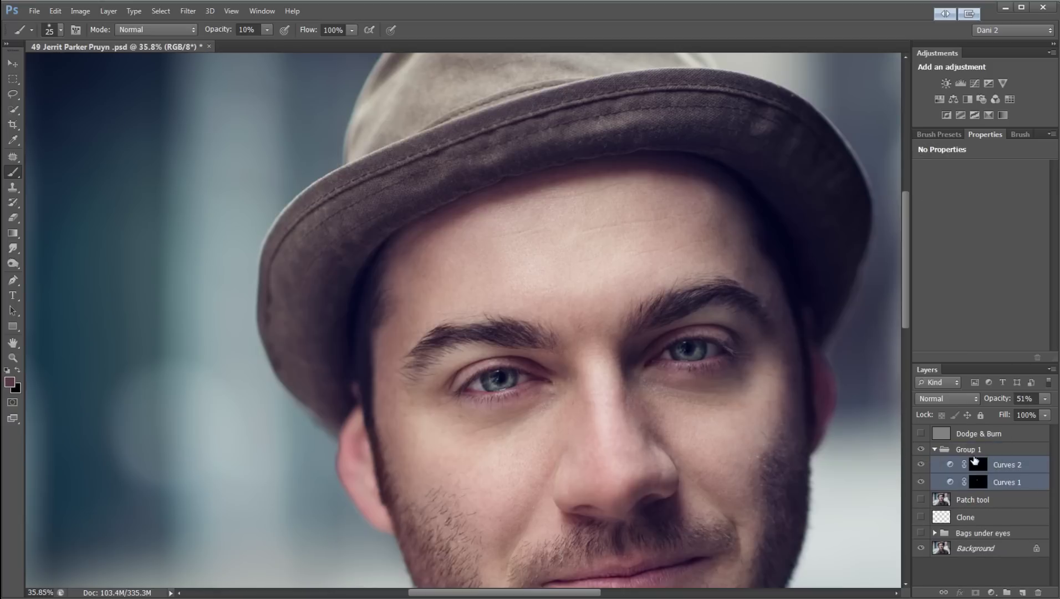
# Step: Compare the portrait before and after by toggling the Curves group's visibility, checking both the whole face and the eyes up close
pyautogui.click(921, 449)
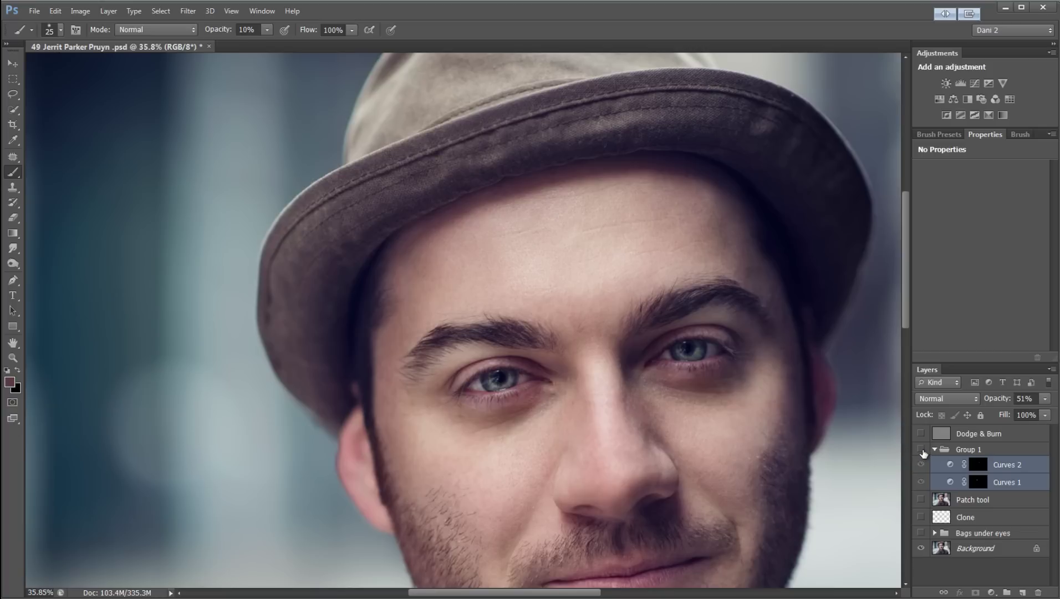
pyautogui.click(921, 450)
pyautogui.scroll(-5, 686, 473)
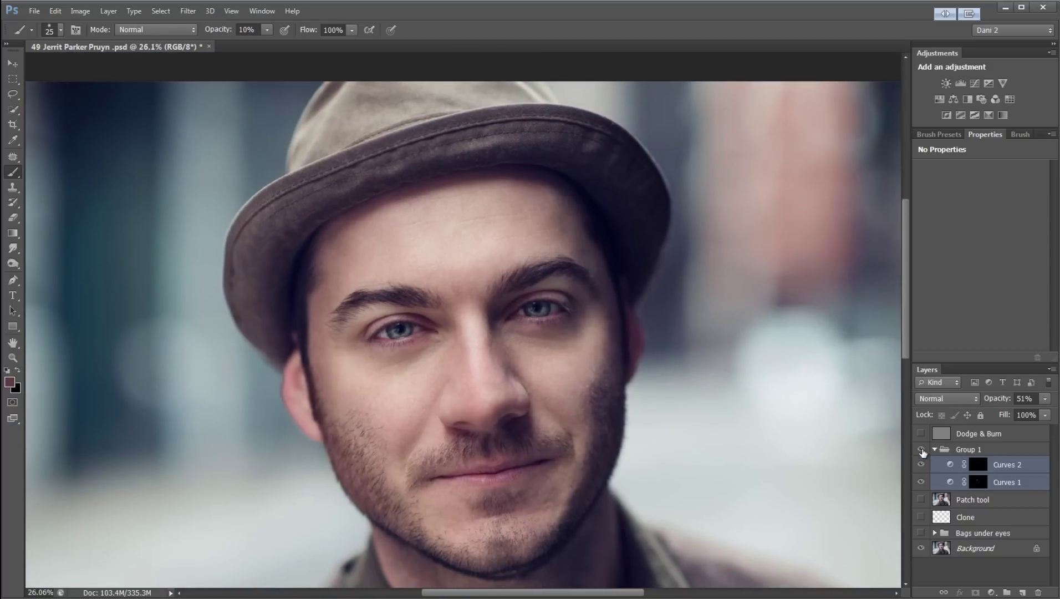
pyautogui.click(921, 450)
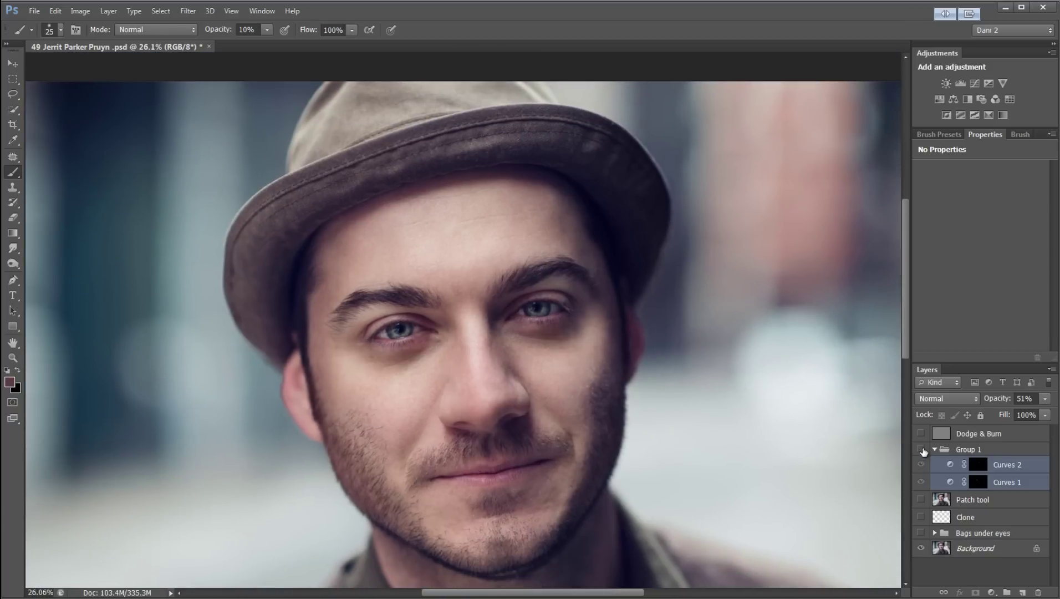
pyautogui.click(920, 449)
pyautogui.click(921, 450)
pyautogui.click(920, 450)
pyautogui.scroll(8, 472, 304)
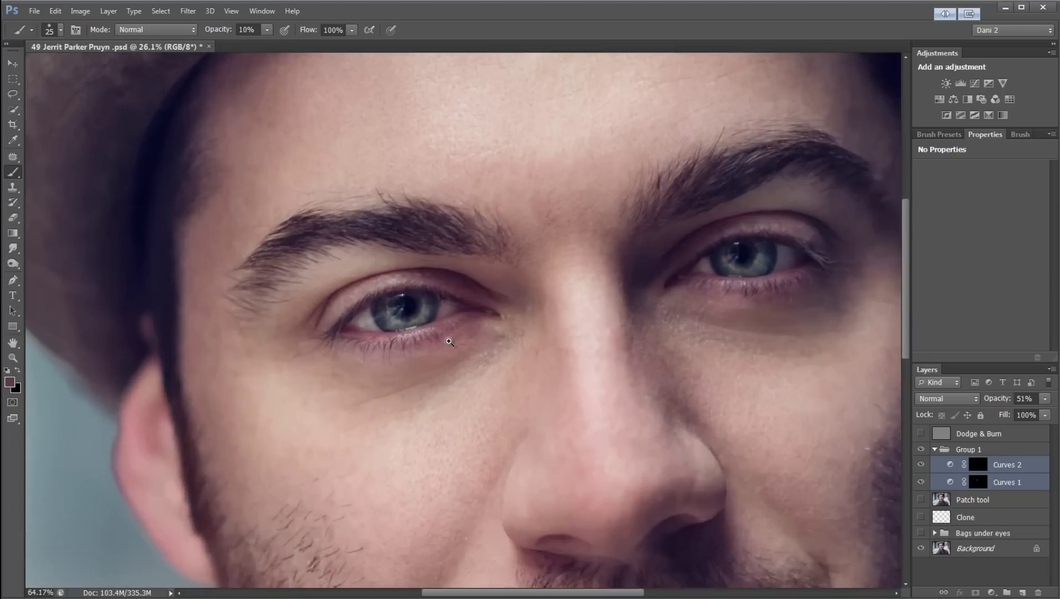
pyautogui.scroll(-8, 422, 248)
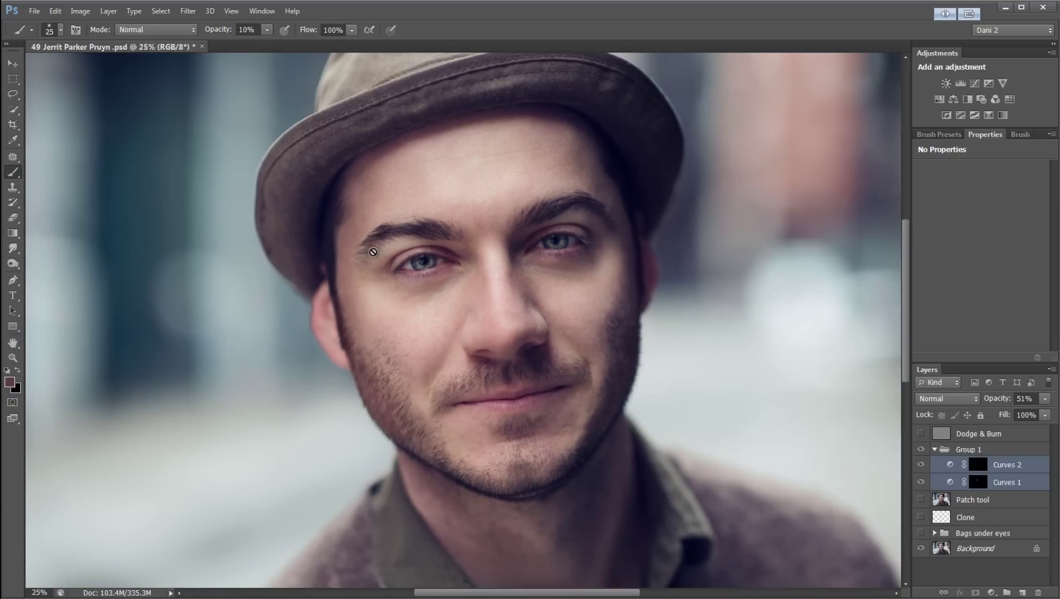